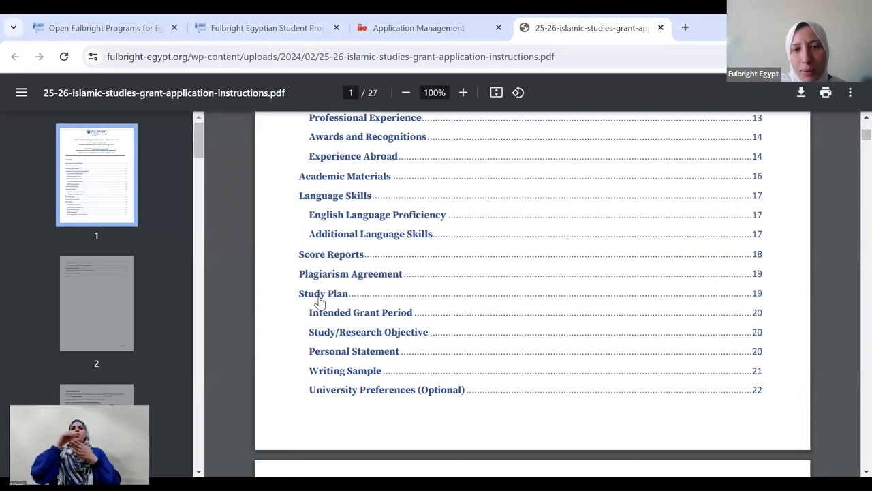
- Read the PDF's Study Plan instructions on pages 19–20, then return to the Islamic Studies program tab
click(321, 294)
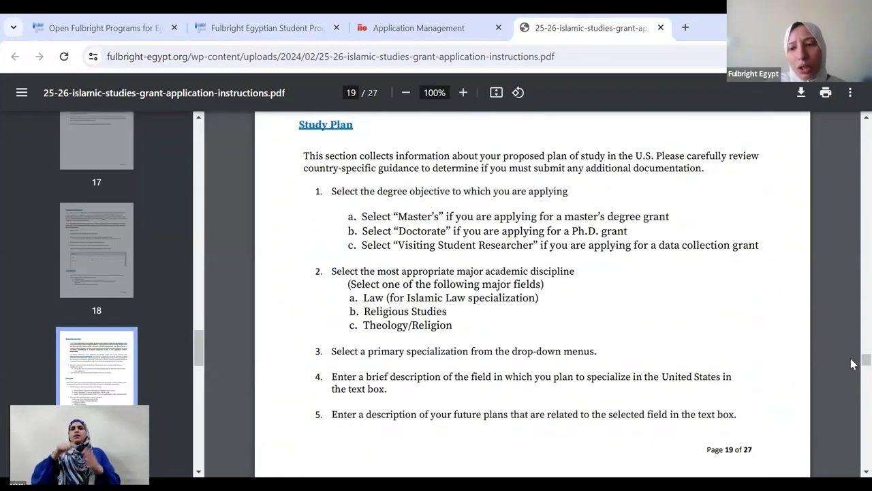
scroll(850, 366, down, 2)
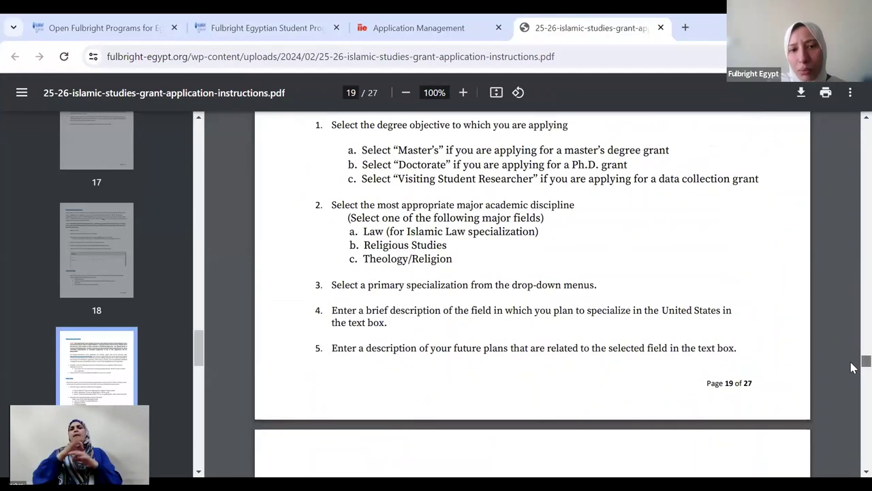
scroll(850, 368, down, 4)
scroll(851, 370, down, 2)
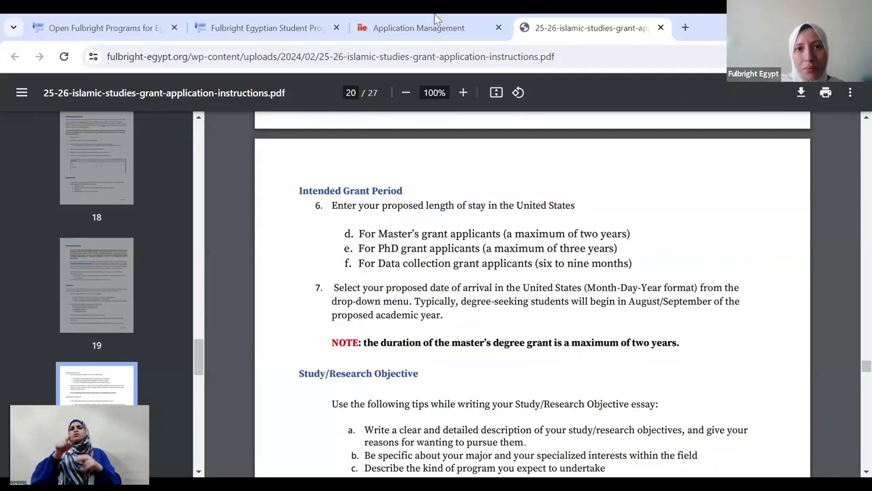
click(338, 26)
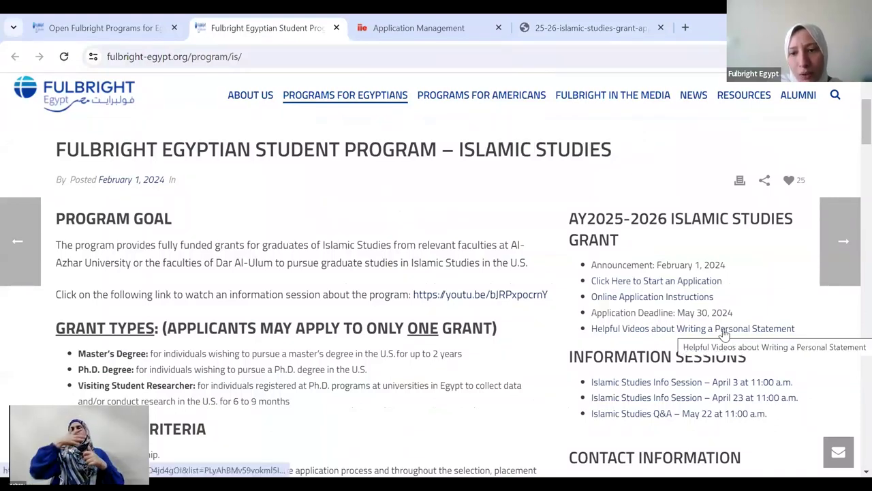
scroll(853, 130, down, 2)
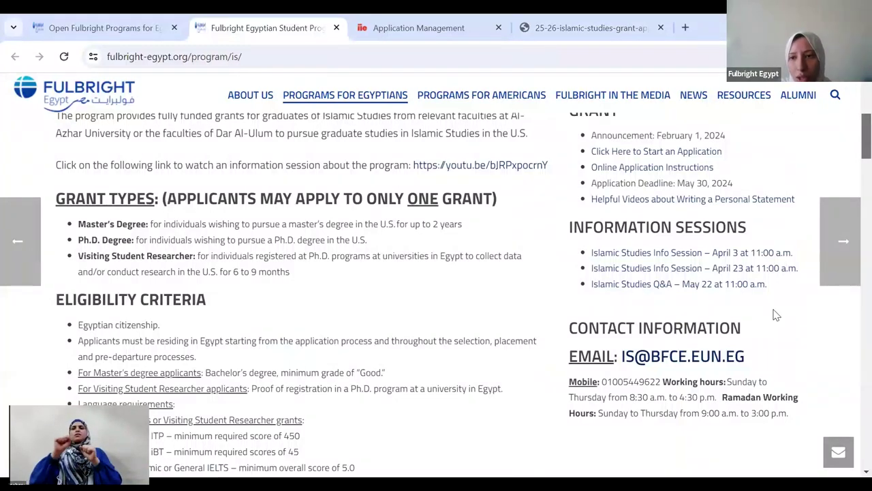
scroll(853, 157, down, 1)
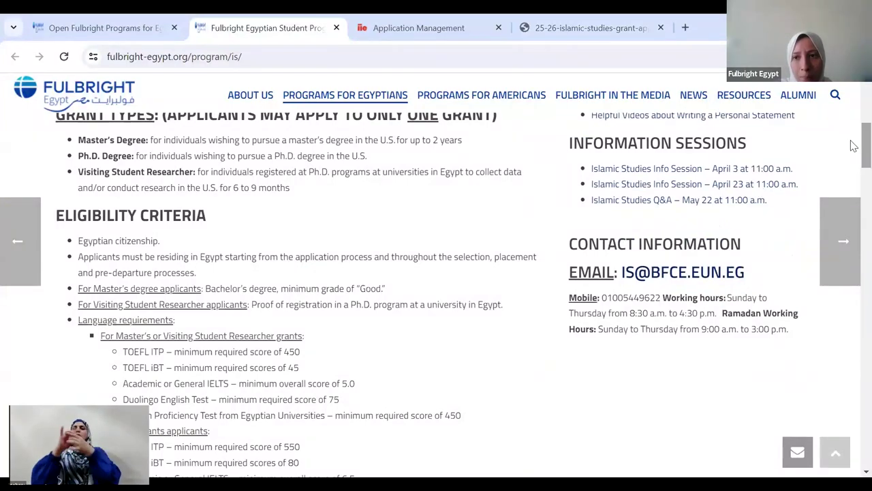
scroll(852, 143, up, 1)
scroll(853, 143, up, 1)
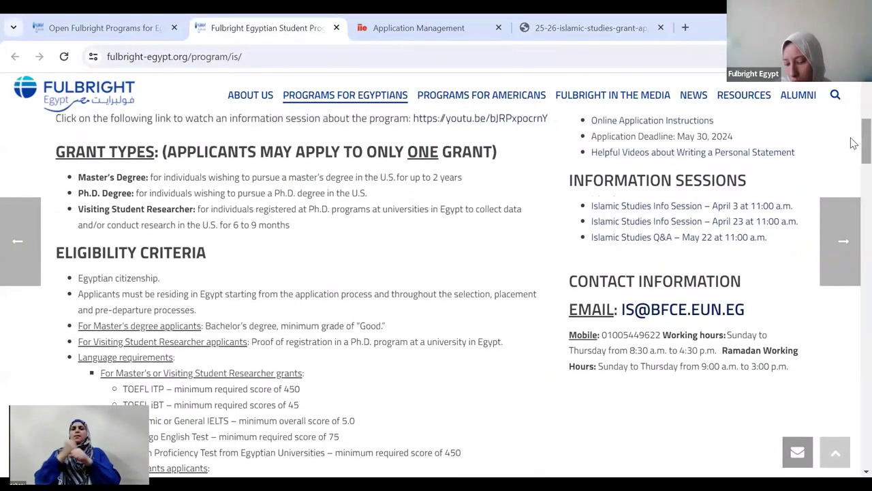
scroll(853, 115, up, 4)
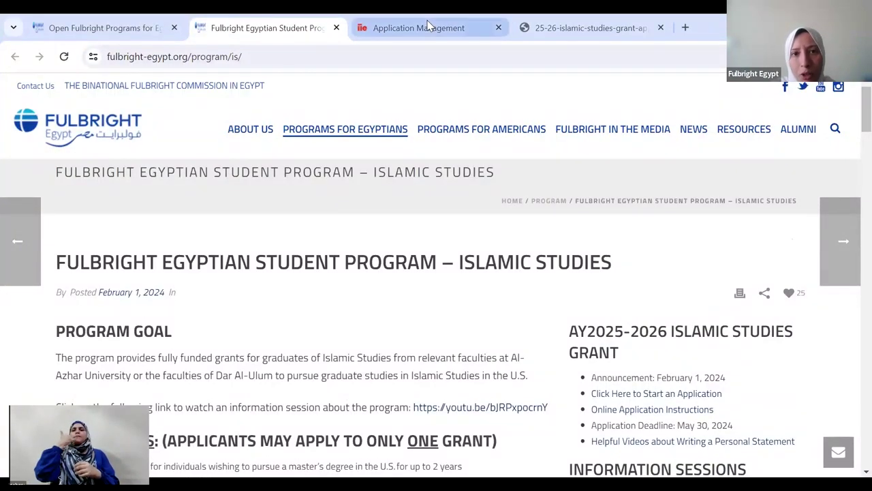
- Return to the IIE application site and log in with the account email and password
click(403, 20)
click(125, 232)
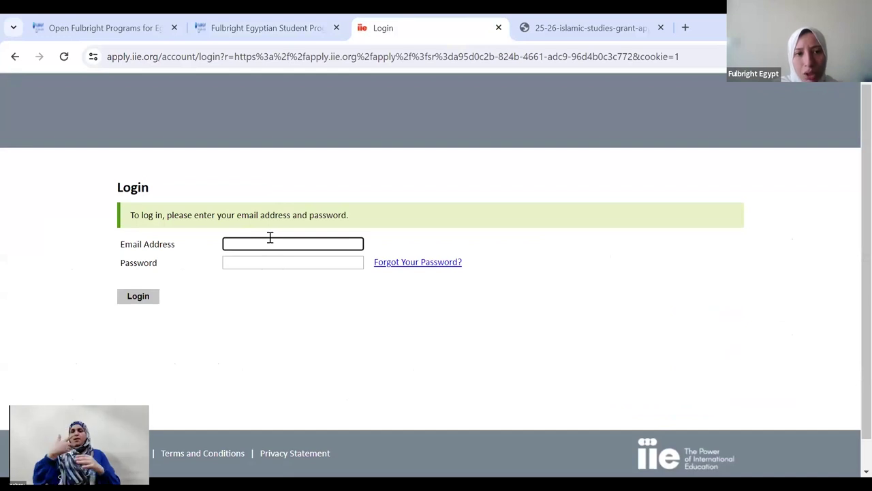
text(NOHA)
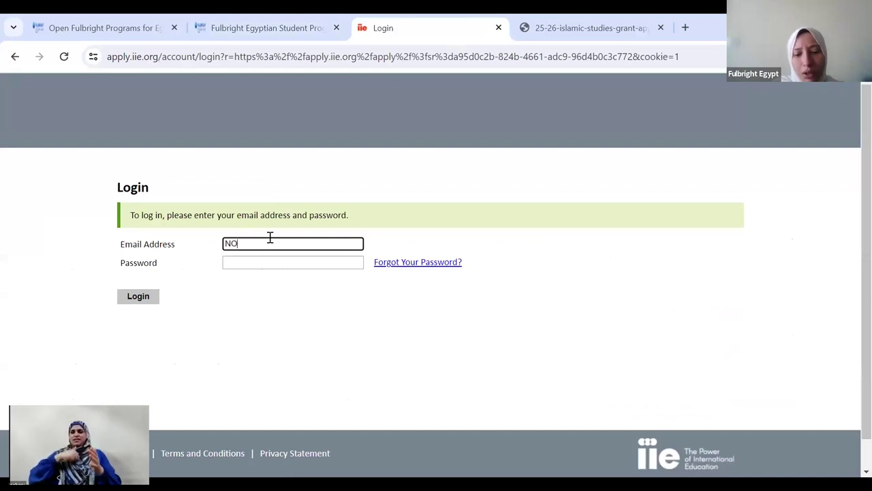
key(BackSpace)
key(BackSpace)
key(BackSpace)
key(BackSpace)
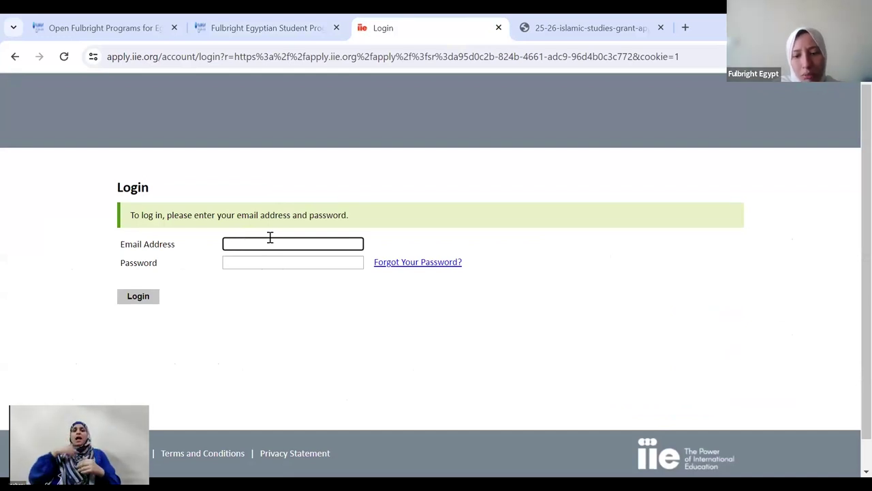
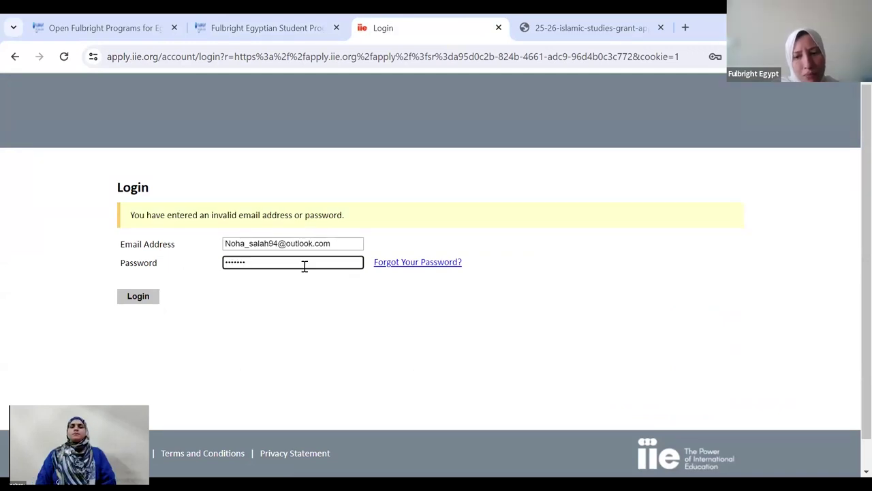
text(•••••••)
key(Return)
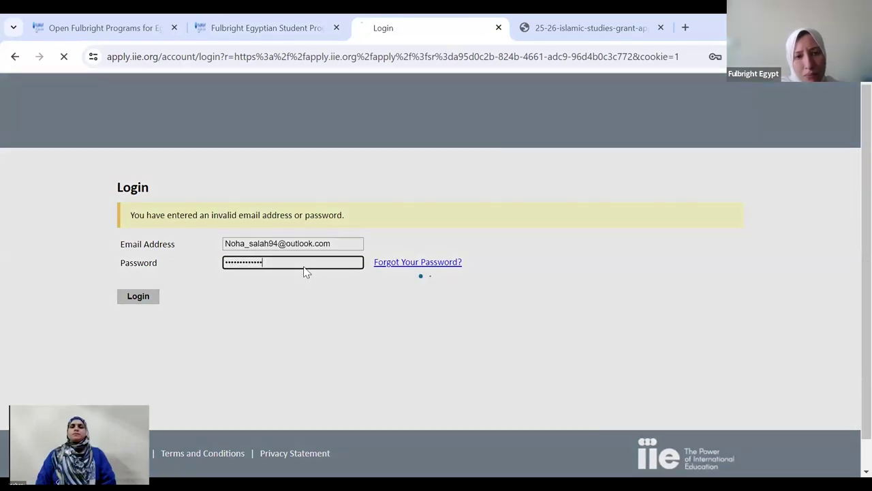
- Choose the first linked account, enter its password, and open the 2025-2026 Fulbright application
click(311, 262)
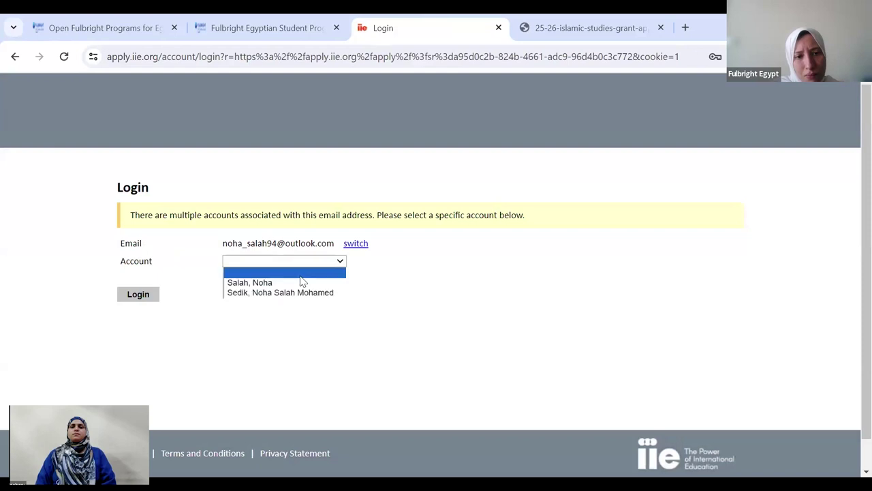
click(285, 282)
click(138, 293)
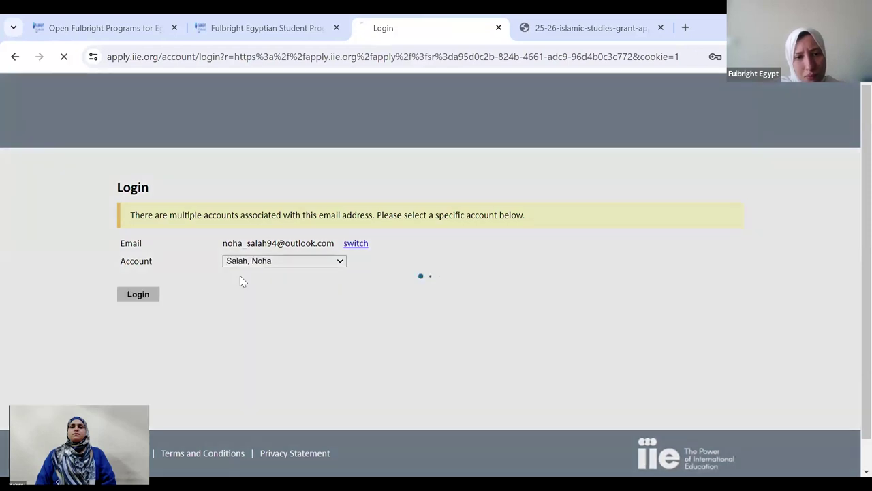
click(277, 279)
text(•••••••)
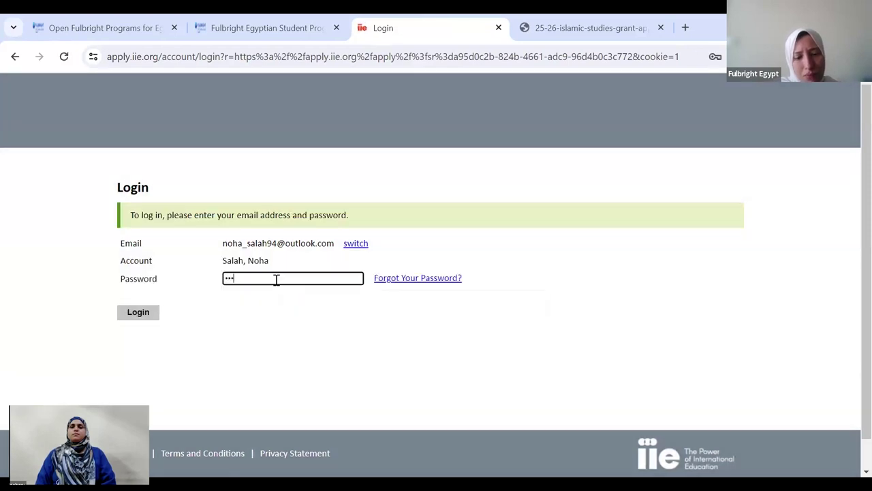
text(••••••)
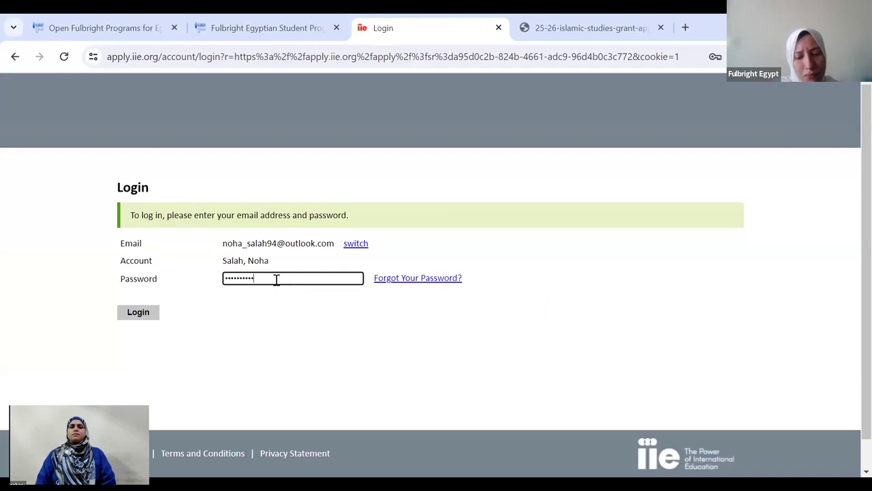
key(Return)
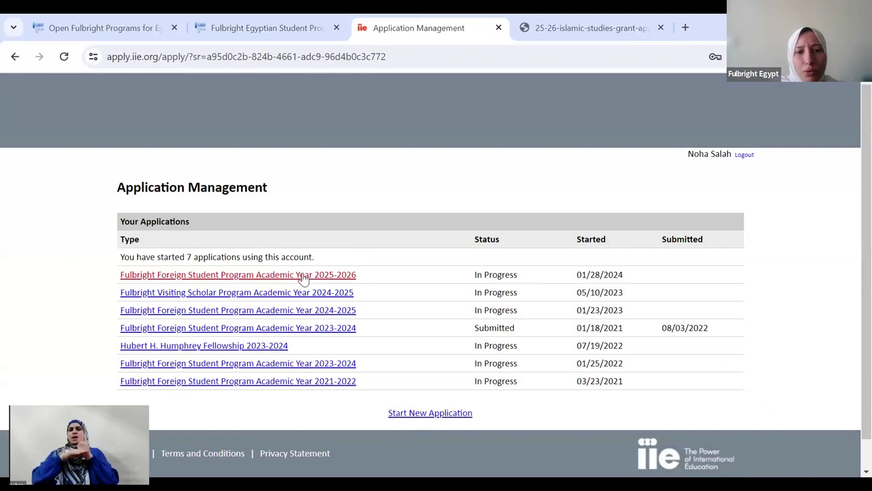
click(341, 278)
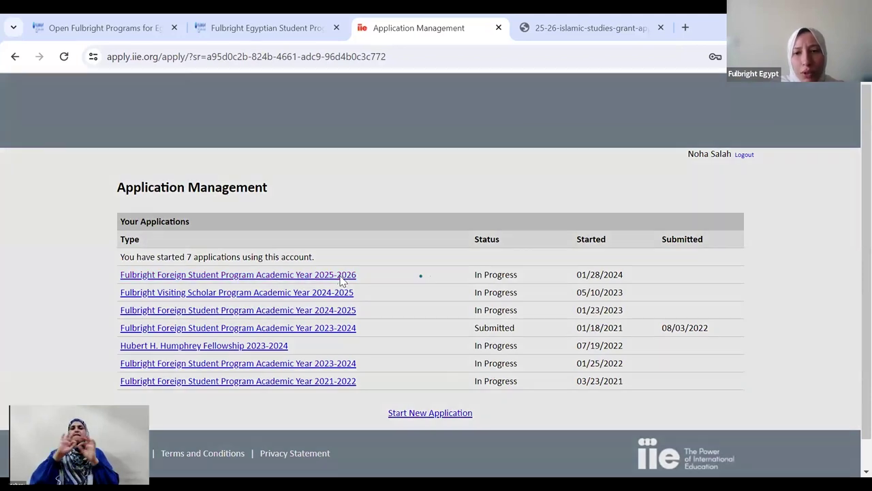
click(284, 364)
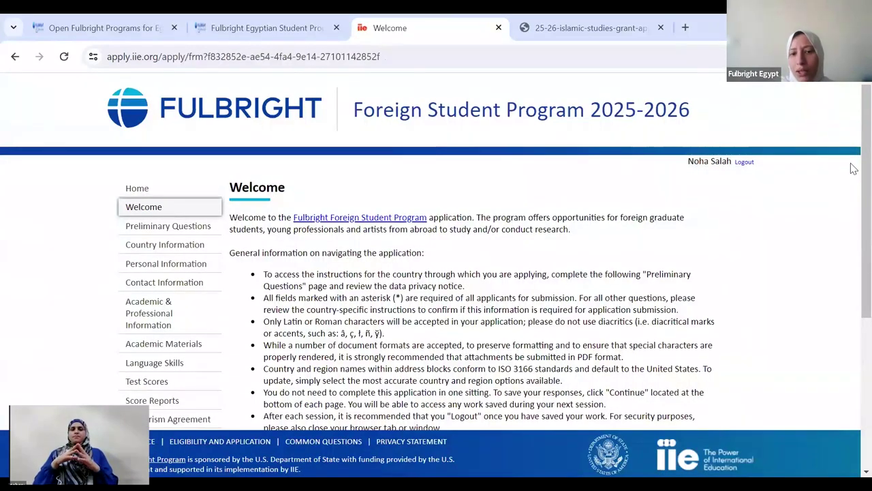
- Review the Welcome page with Yes confirmed for the policy guidelines, and save it
scroll(851, 177, down, 1)
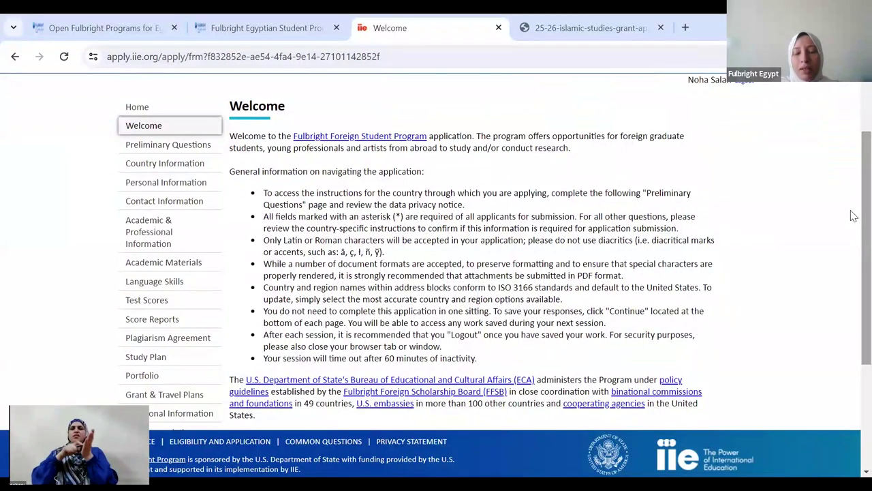
scroll(850, 197, up, 2)
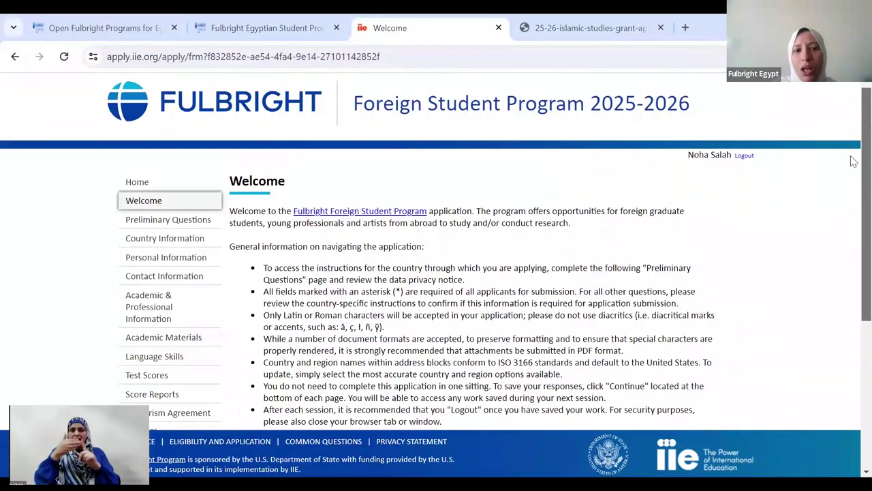
scroll(852, 197, down, 2)
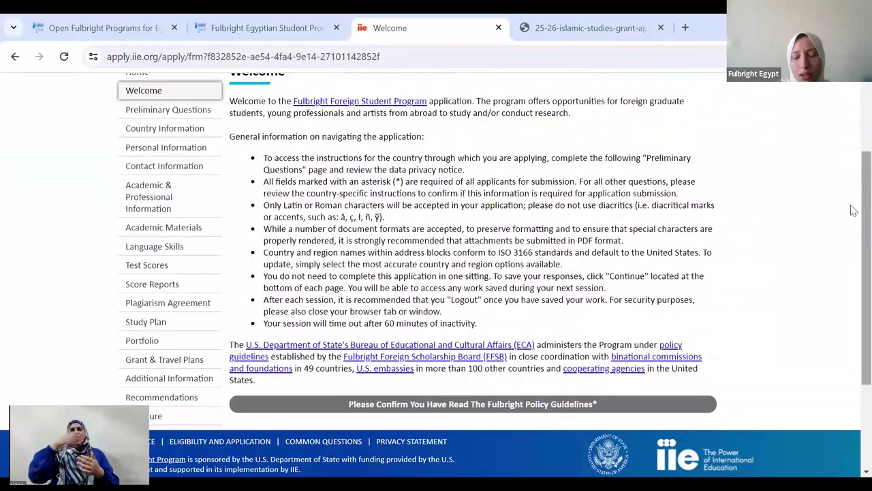
scroll(852, 284, down, 2)
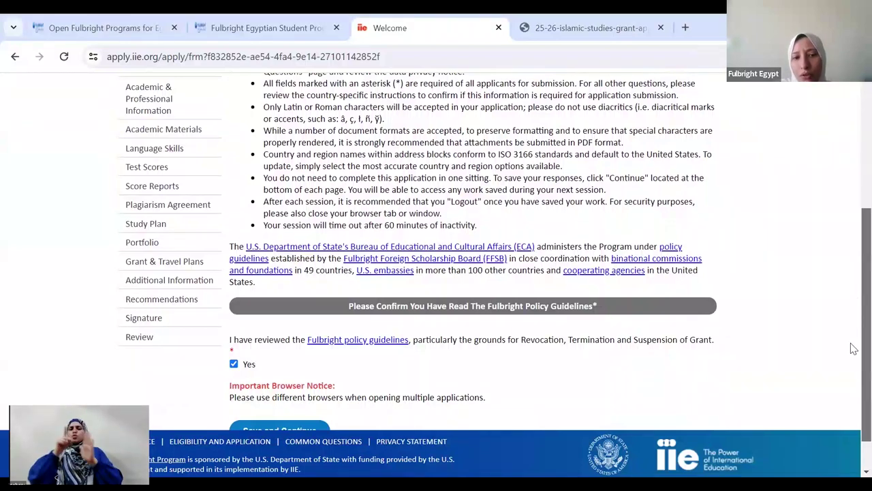
scroll(279, 384, down, 1)
click(286, 387)
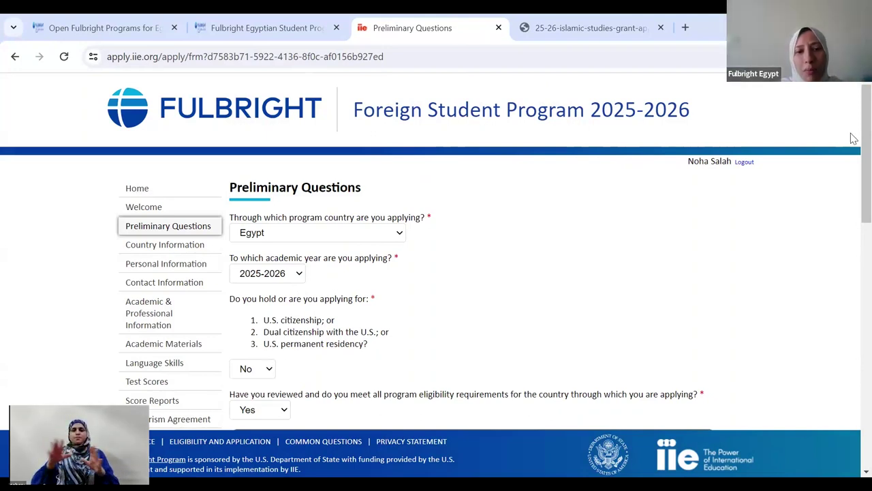
- Save Preliminary Questions with privacy consent Yes, employment ineligibility No and reference waiver Yes
scroll(848, 184, down, 2)
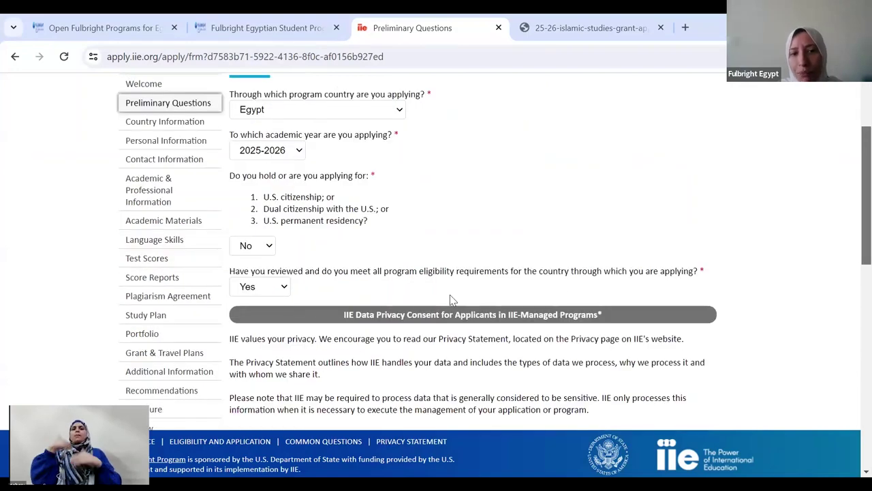
scroll(853, 226, down, 2)
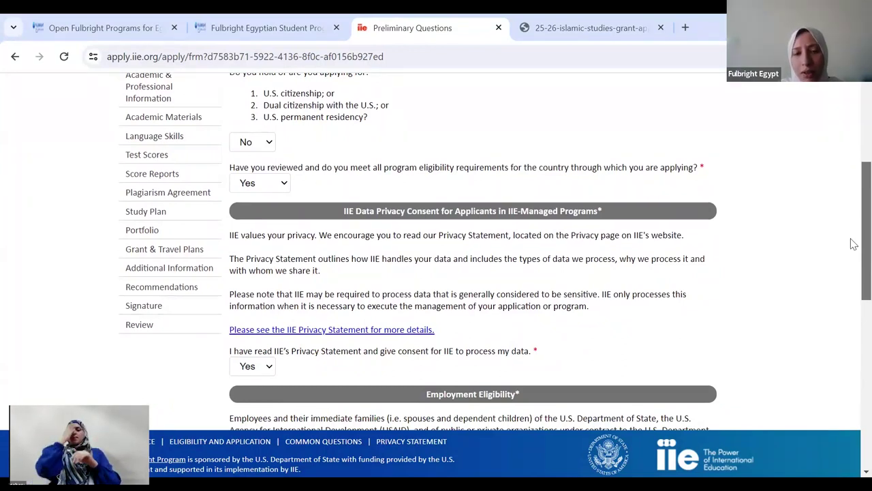
scroll(852, 240, down, 1)
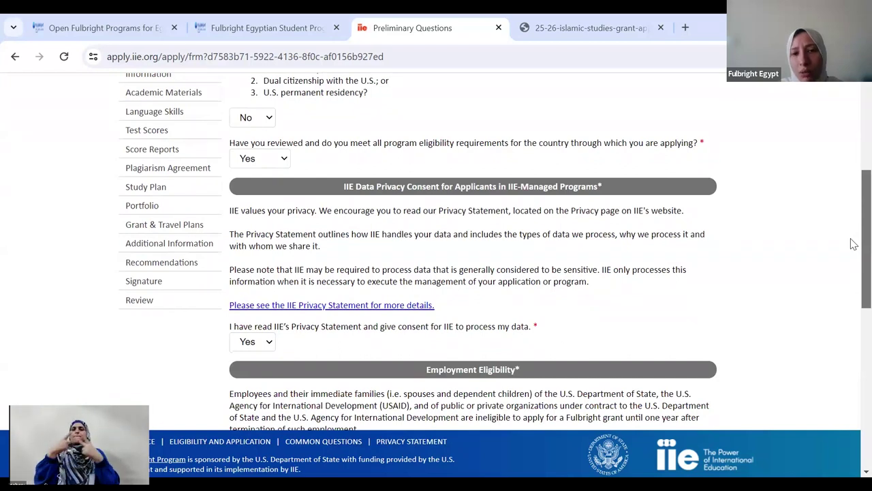
scroll(852, 249, down, 1)
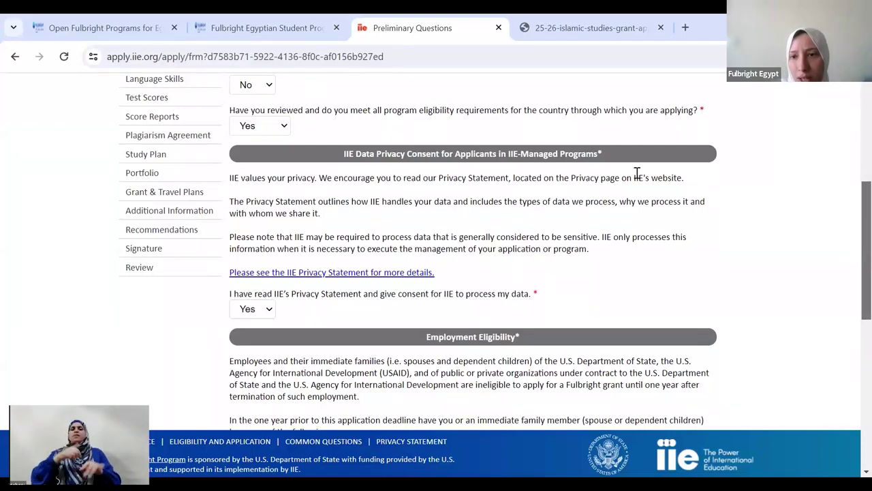
scroll(853, 264, down, 3)
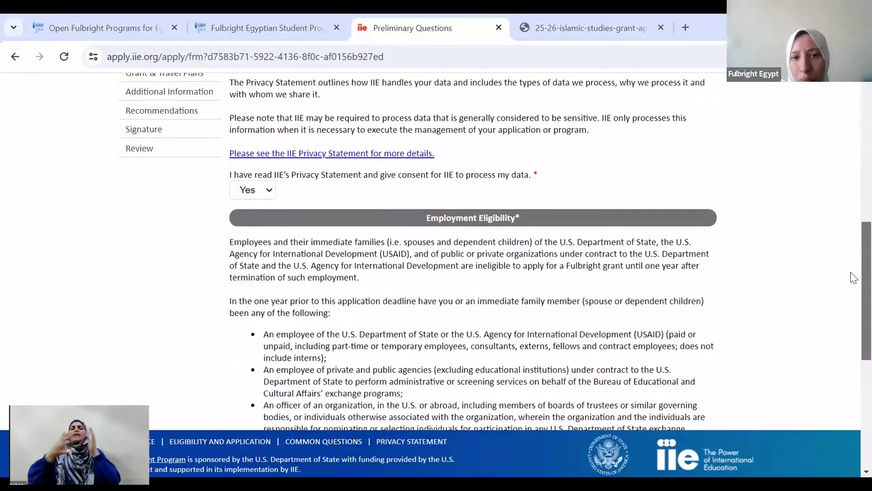
scroll(853, 283, down, 2)
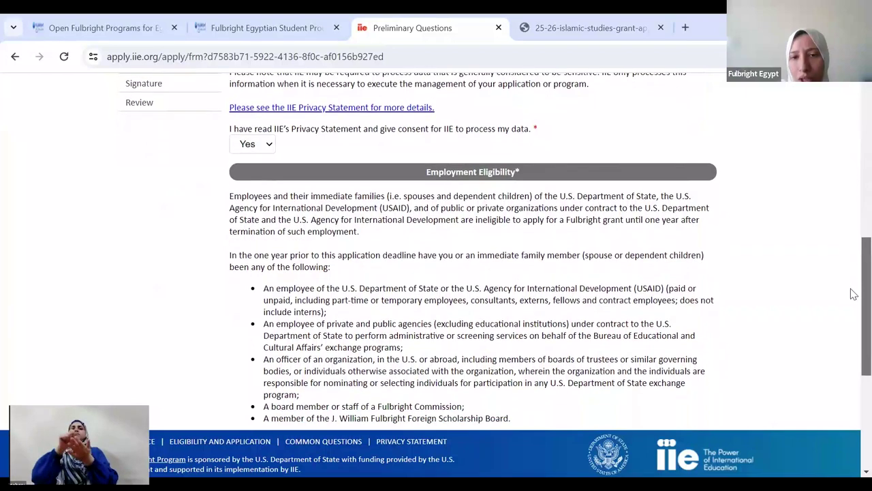
scroll(853, 295, down, 1)
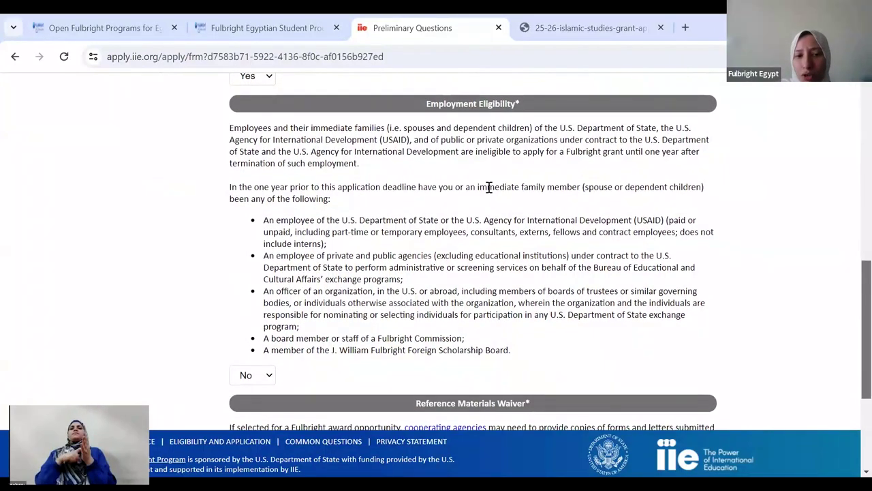
scroll(853, 331, down, 3)
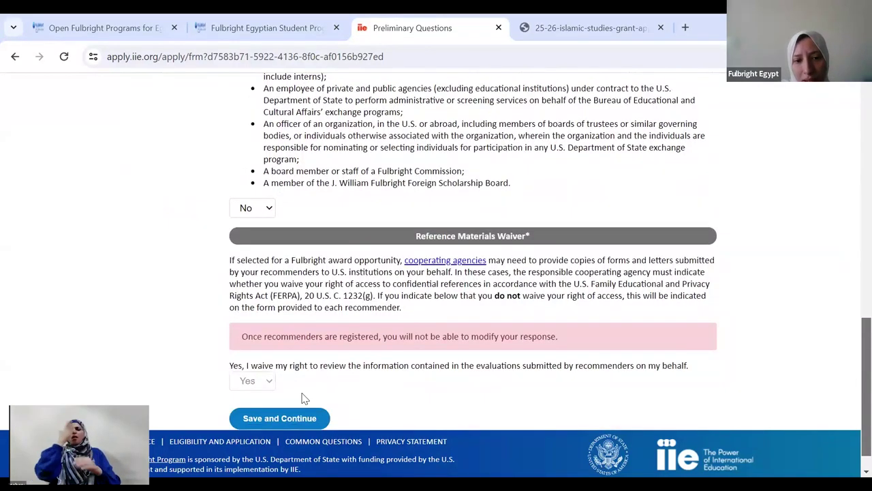
click(296, 418)
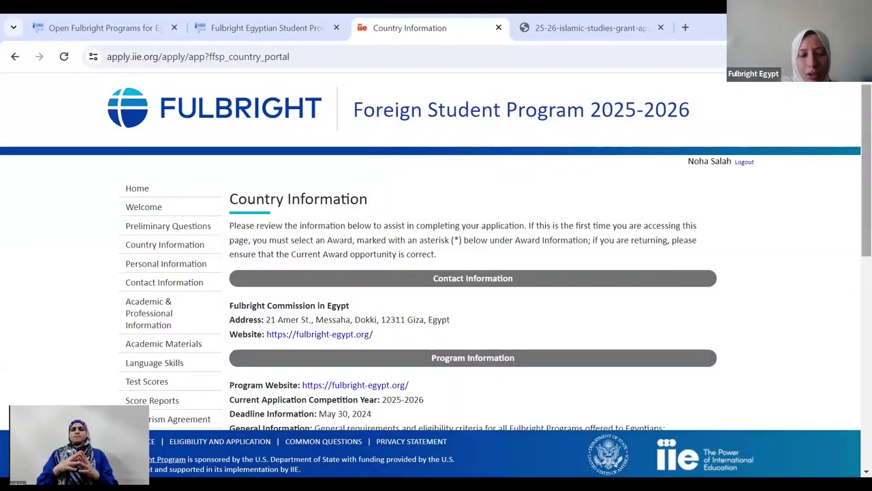
- Switch the award to Islamic Studies (Egypt), acknowledge the confirmation, and continue to Personal Information
scroll(851, 141, down, 3)
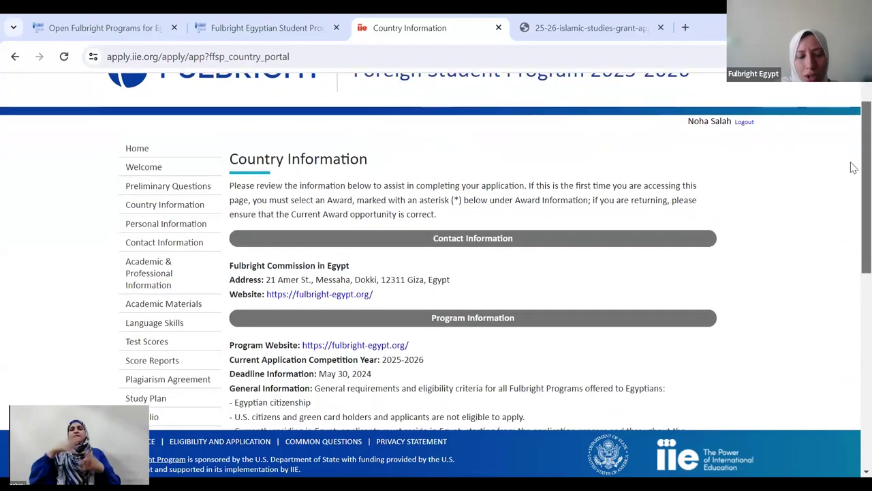
scroll(851, 239, down, 3)
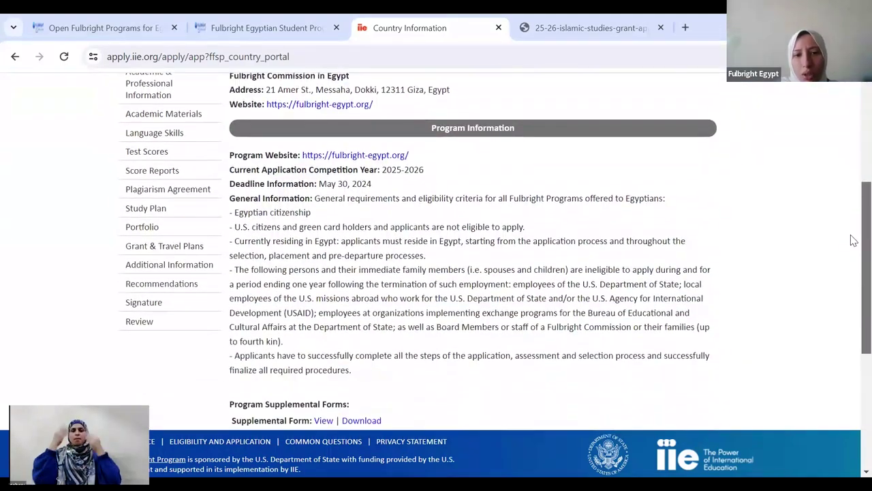
scroll(853, 292, down, 4)
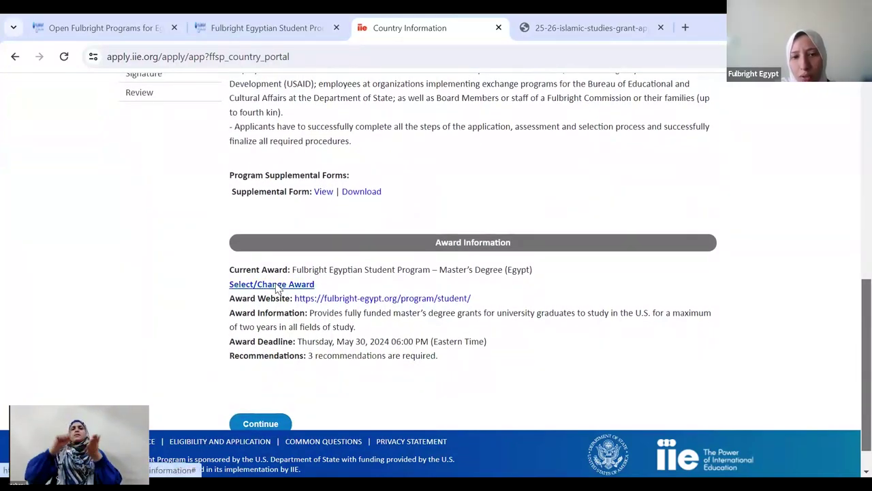
click(272, 284)
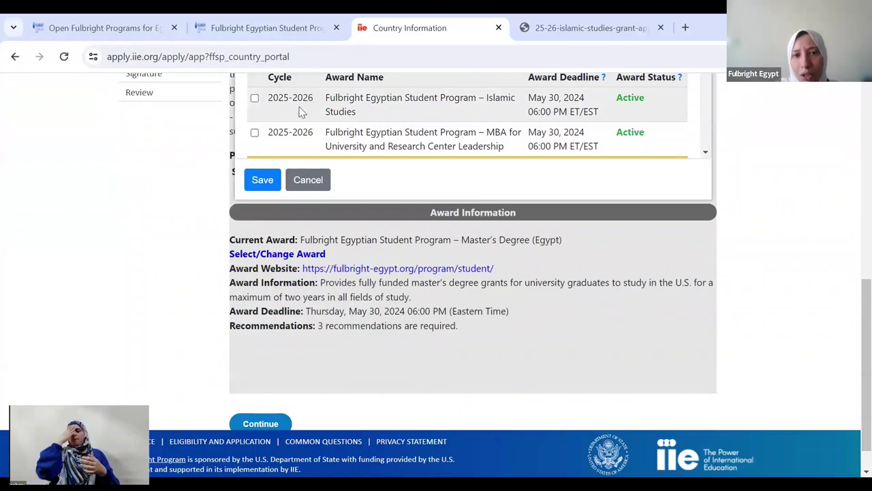
click(255, 99)
click(268, 187)
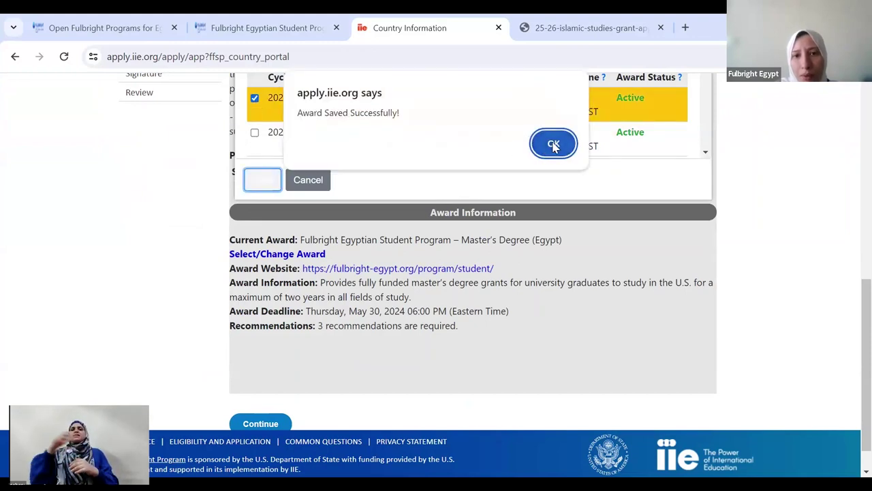
click(554, 145)
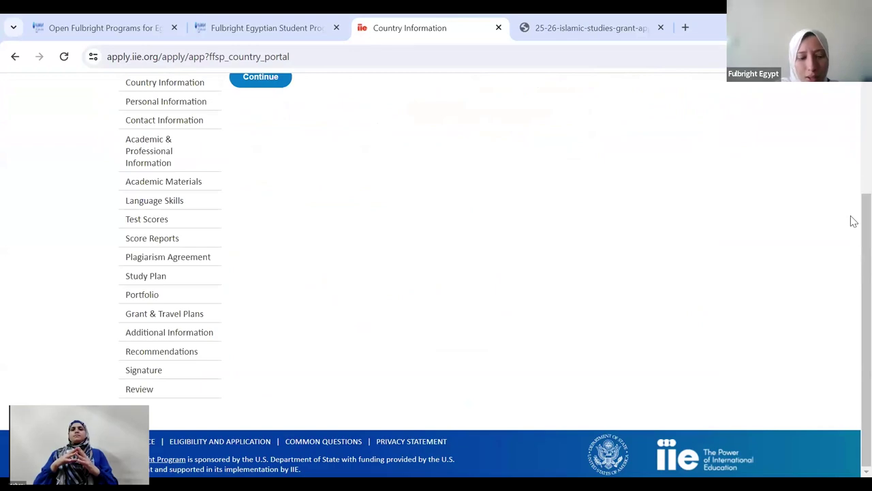
scroll(851, 239, down, 4)
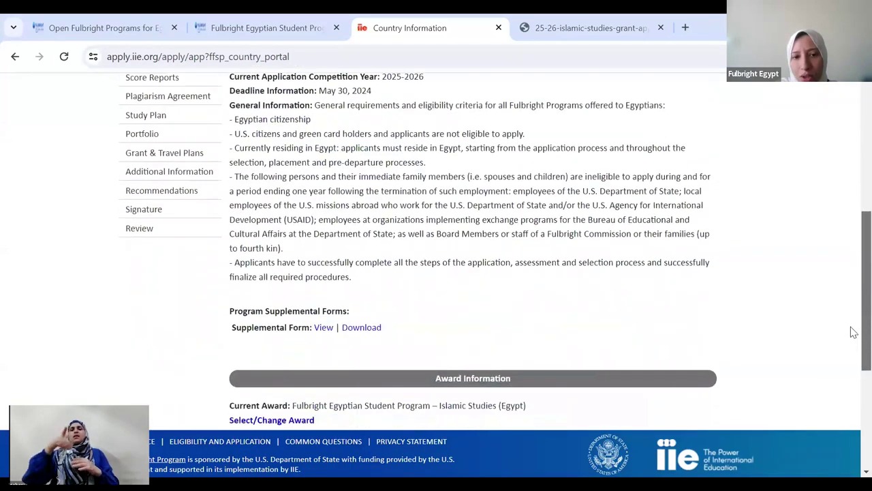
scroll(852, 395, down, 3)
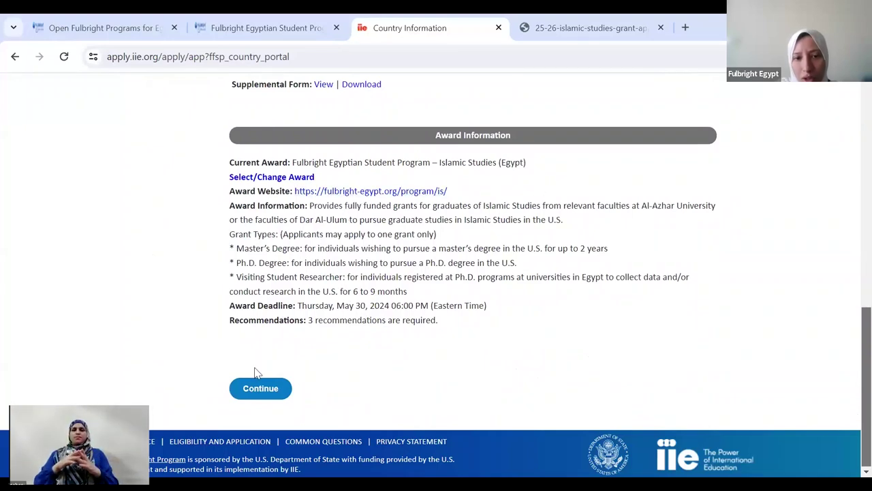
click(248, 395)
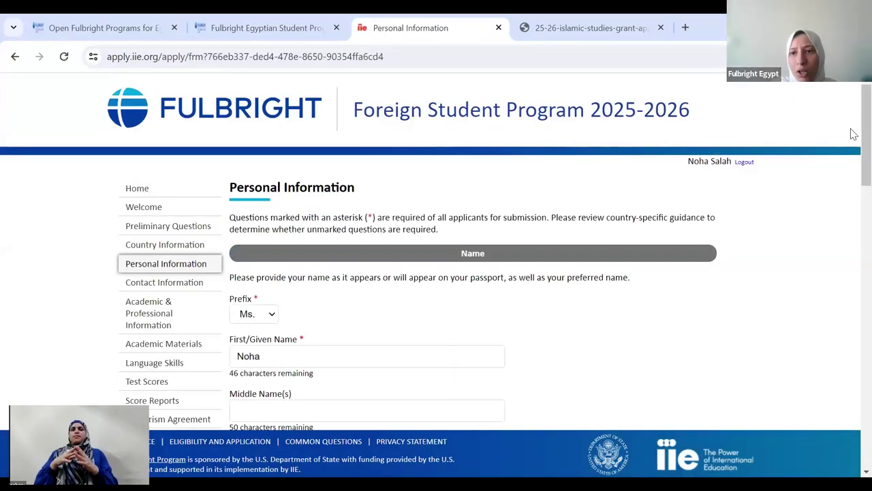
- Save the prefilled Personal Information, leaving accommodation needs and National Identification Number blank
scroll(852, 157, down, 3)
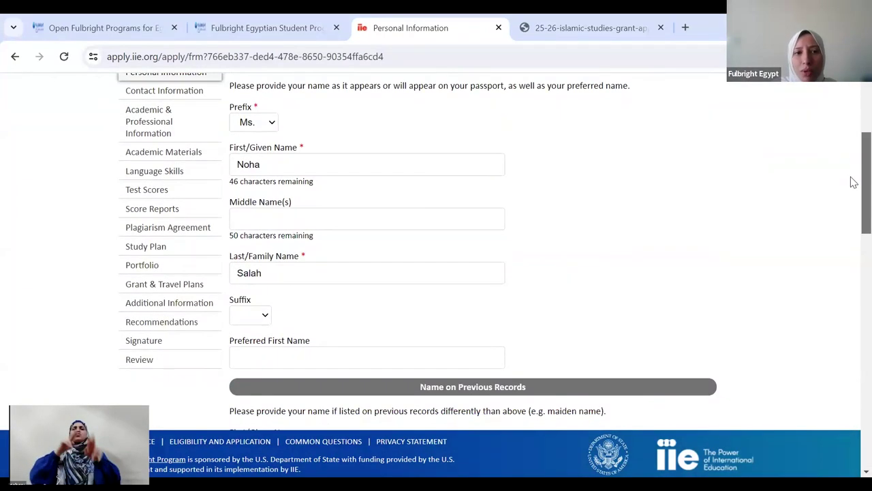
drag(853, 182, 853, 269)
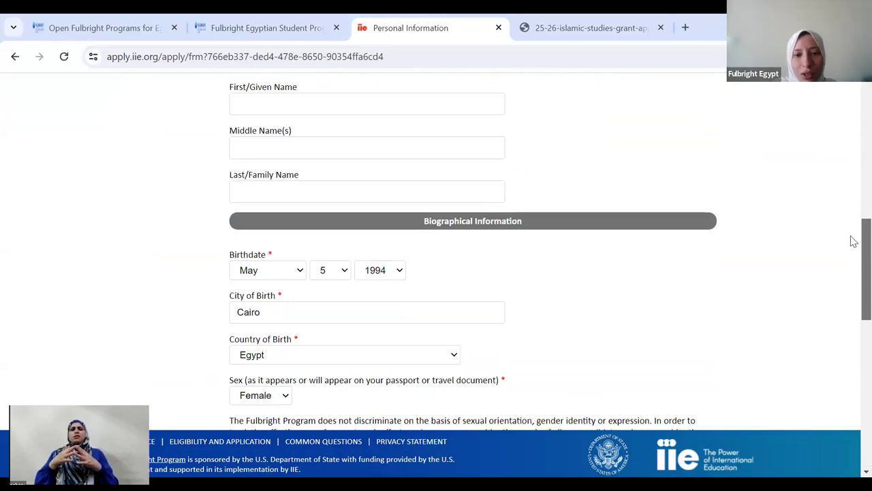
scroll(853, 271, down, 4)
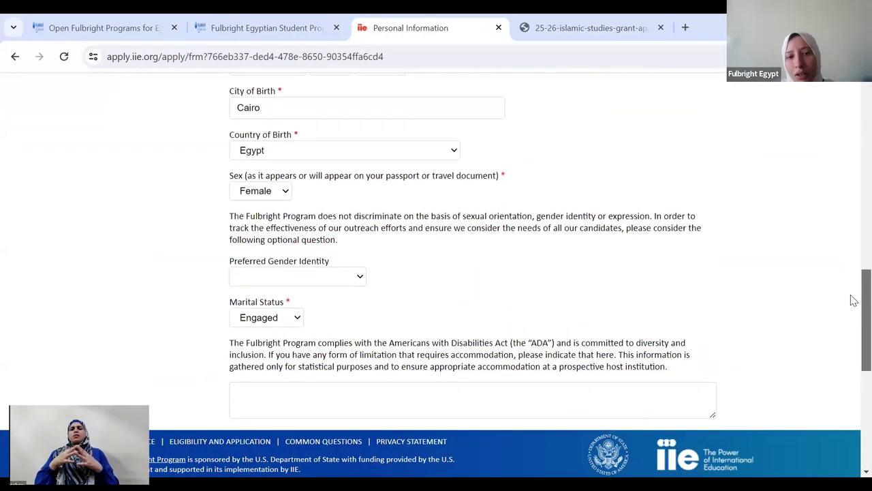
scroll(853, 302, down, 1)
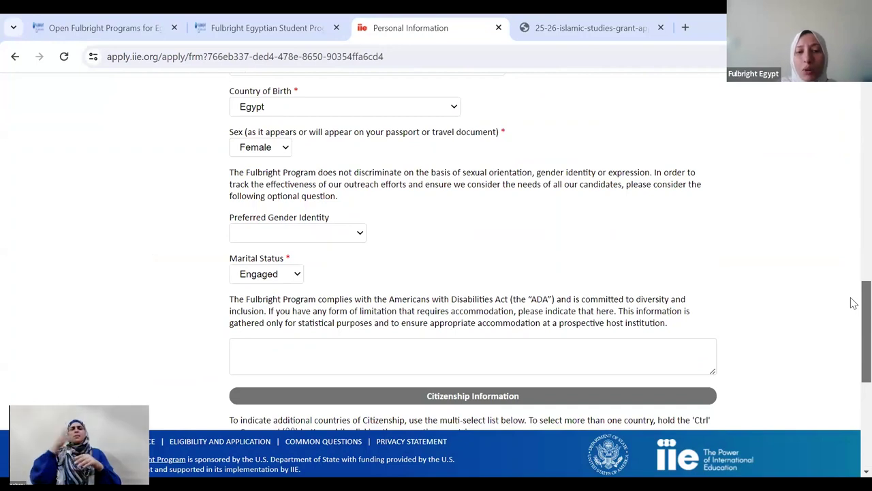
click(388, 351)
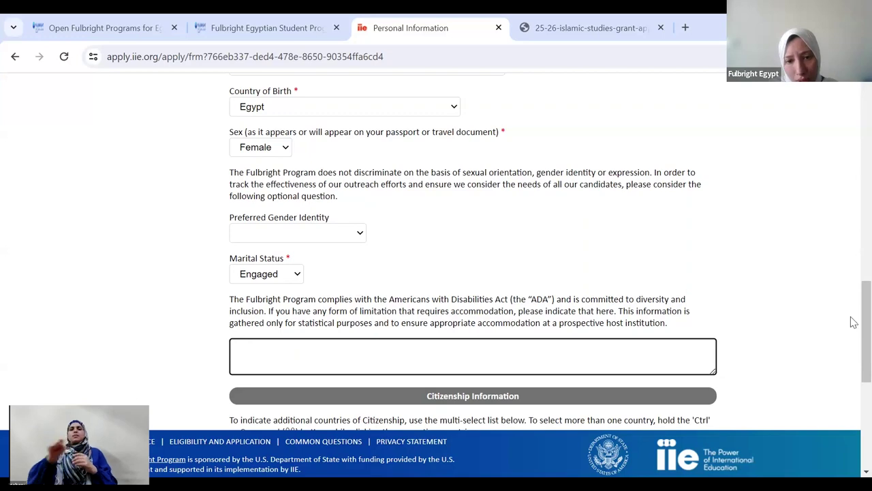
scroll(854, 373, down, 3)
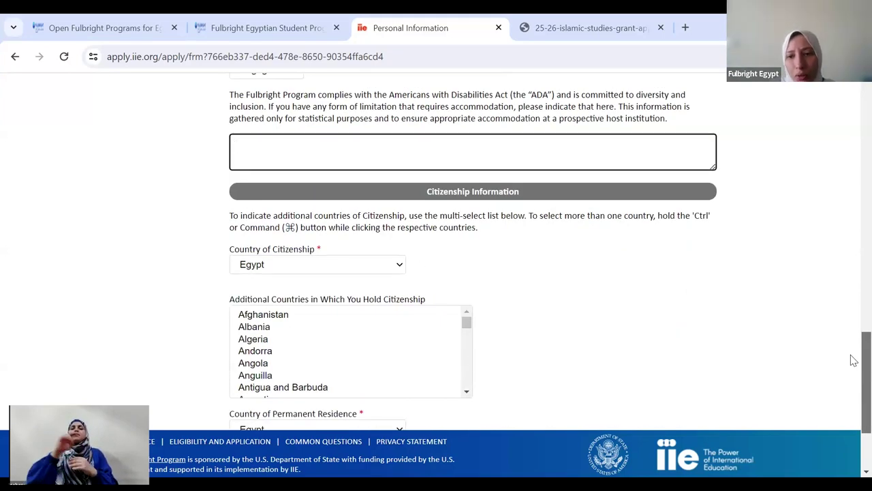
scroll(854, 374, down, 2)
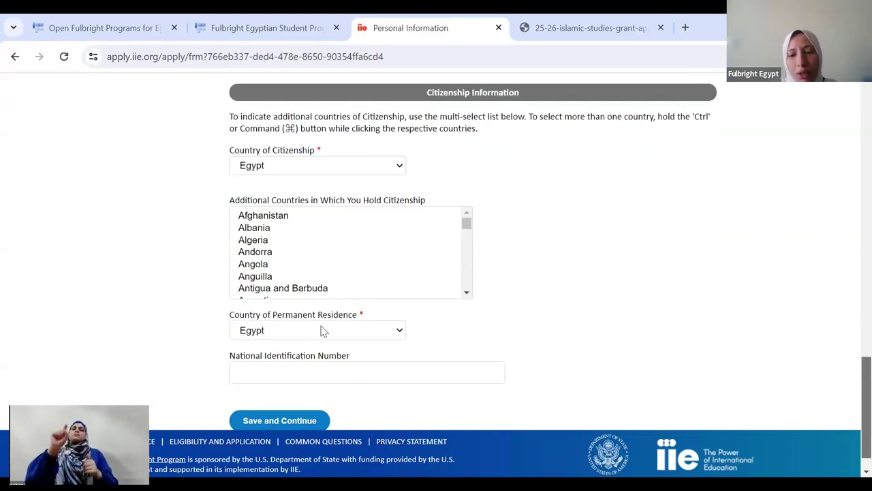
scroll(853, 389, down, 1)
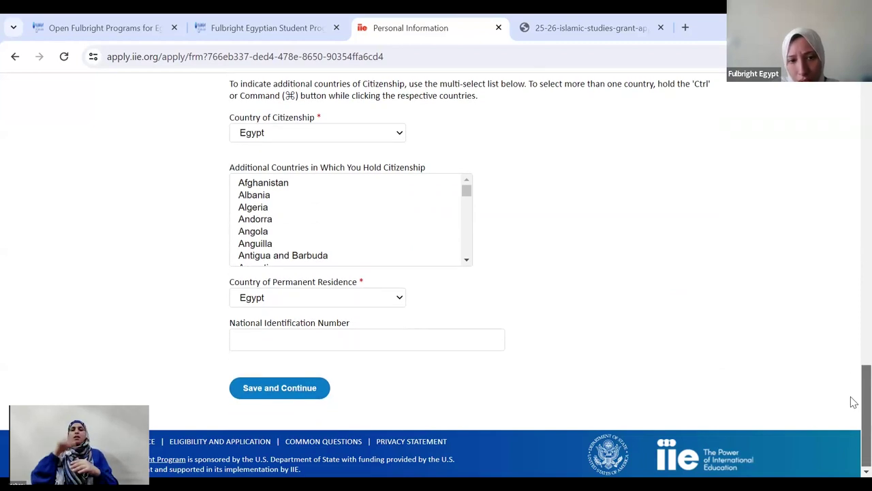
click(293, 336)
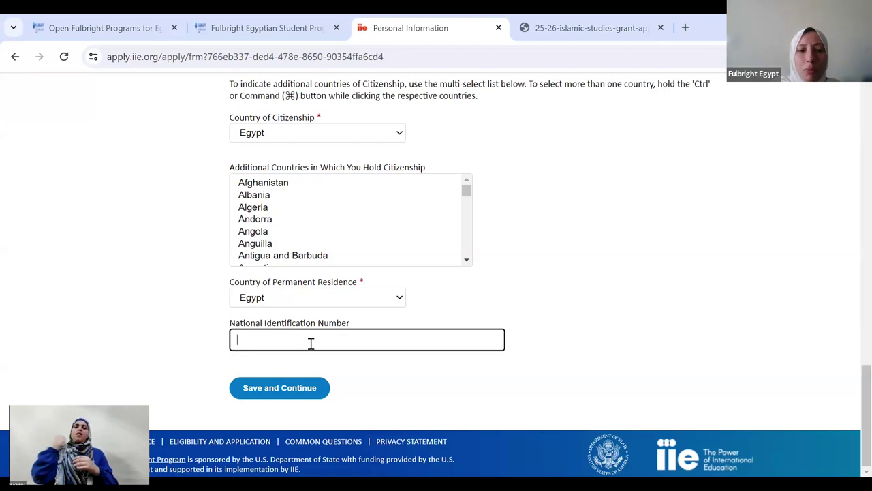
click(319, 393)
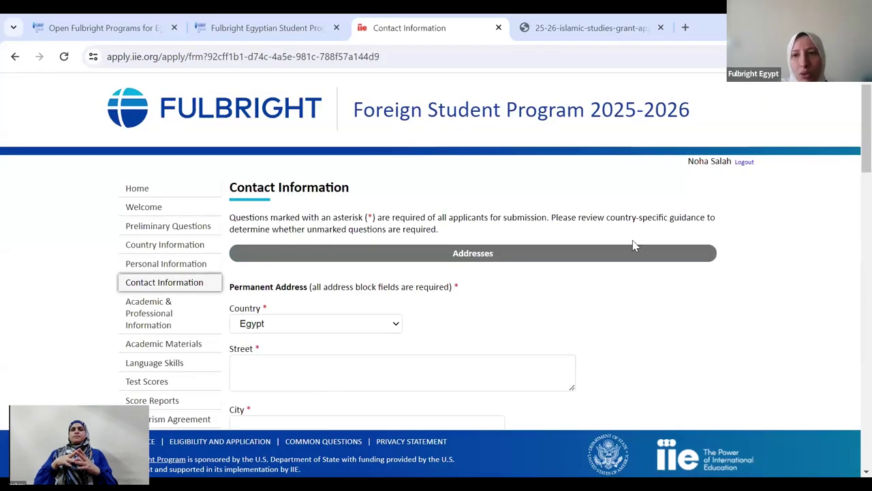
- Leave both Emergency Contact sections empty and save the Contact Information page
drag(851, 154, 852, 262)
scroll(853, 270, down, 2)
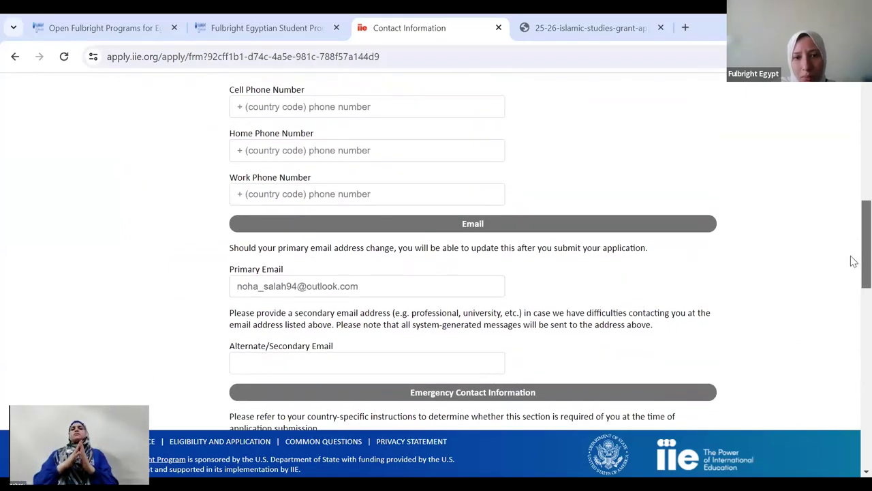
scroll(852, 273, down, 2)
scroll(851, 293, down, 4)
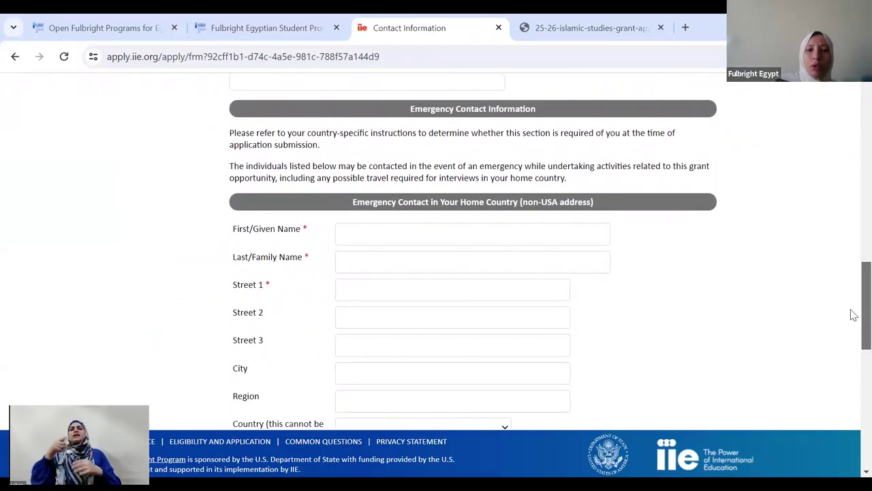
scroll(854, 327, down, 1)
scroll(853, 328, down, 1)
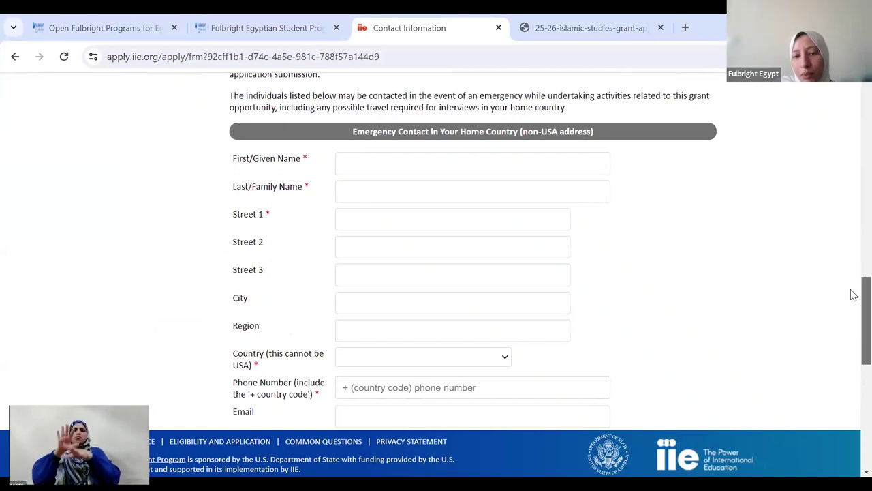
scroll(852, 317, down, 2)
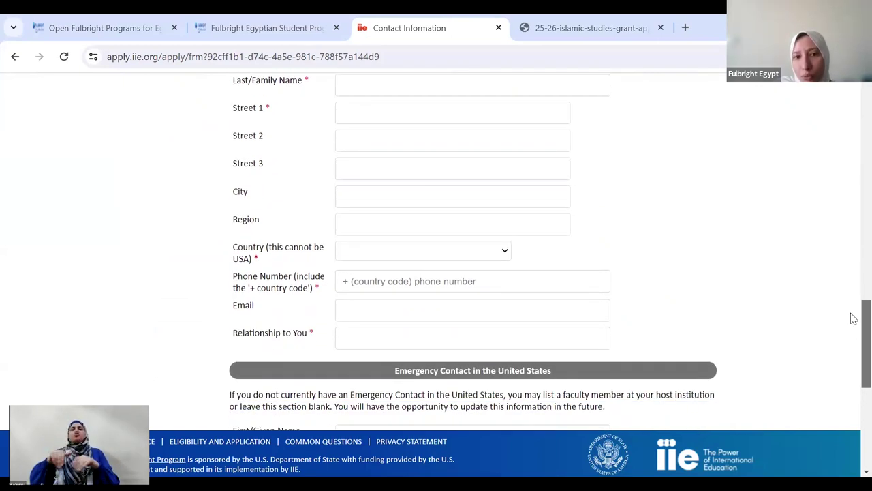
scroll(853, 317, up, 1)
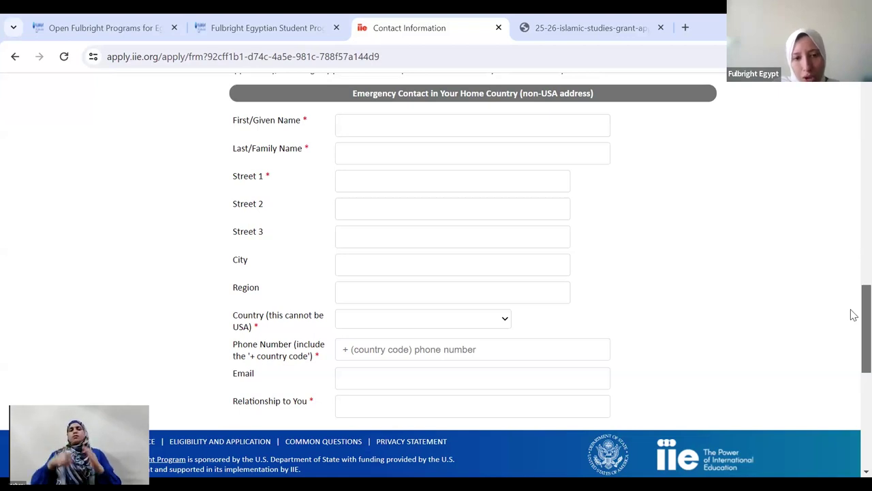
scroll(853, 320, down, 4)
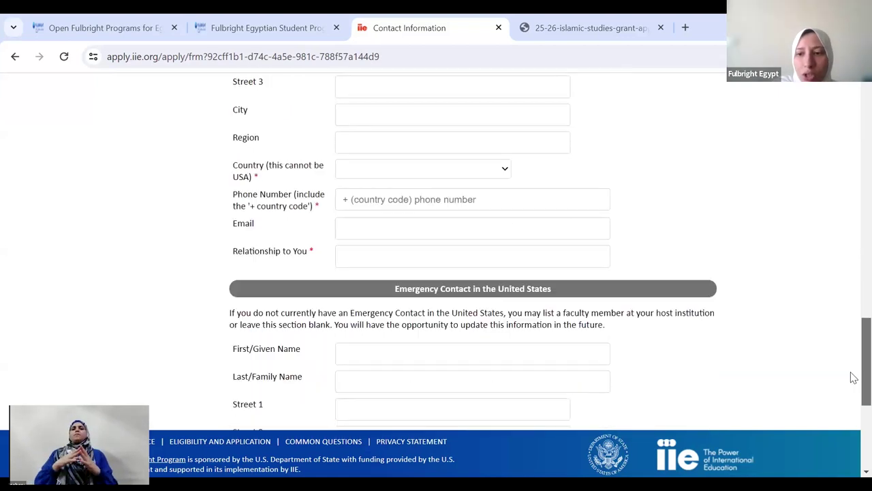
scroll(853, 388, down, 1)
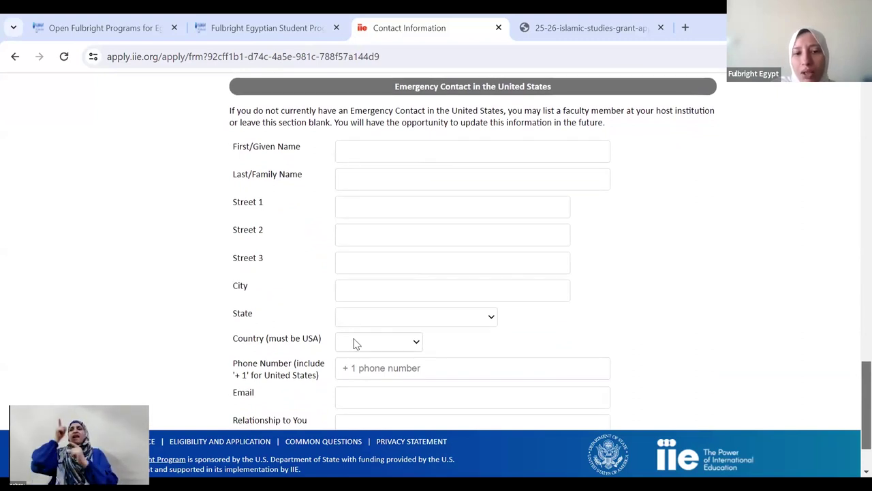
scroll(853, 422, down, 2)
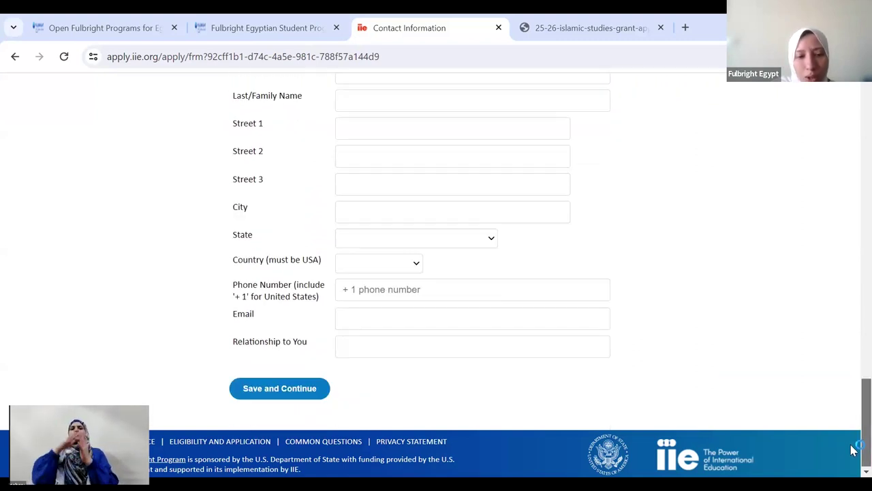
click(281, 389)
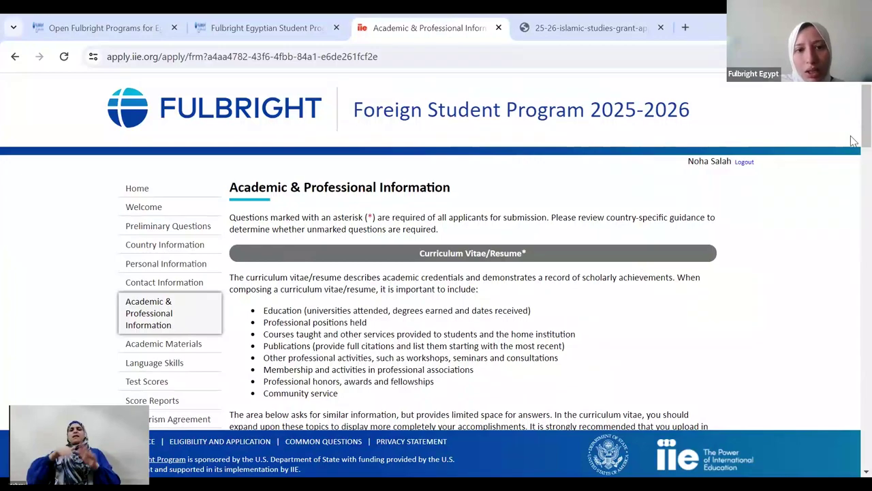
- Scroll to the CV upload and the Academic Background table listing Cairo and Ain Shams degrees
scroll(853, 169, down, 3)
scroll(853, 163, up, 1)
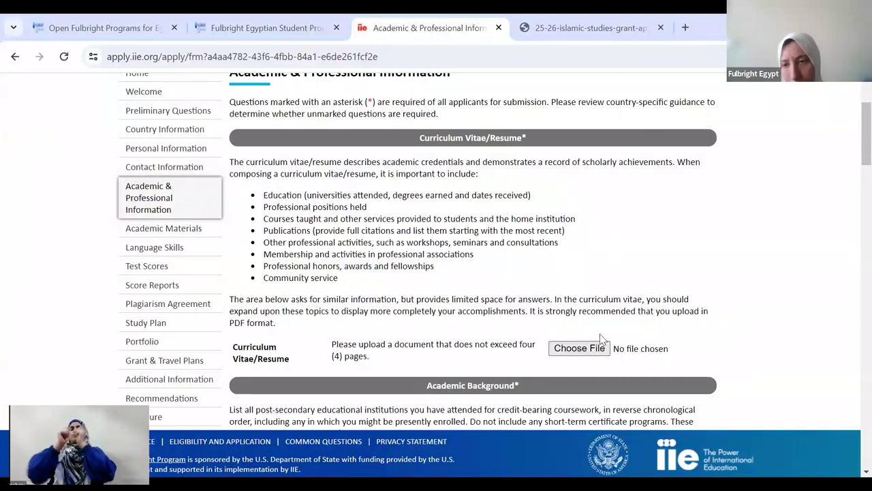
scroll(852, 179, down, 4)
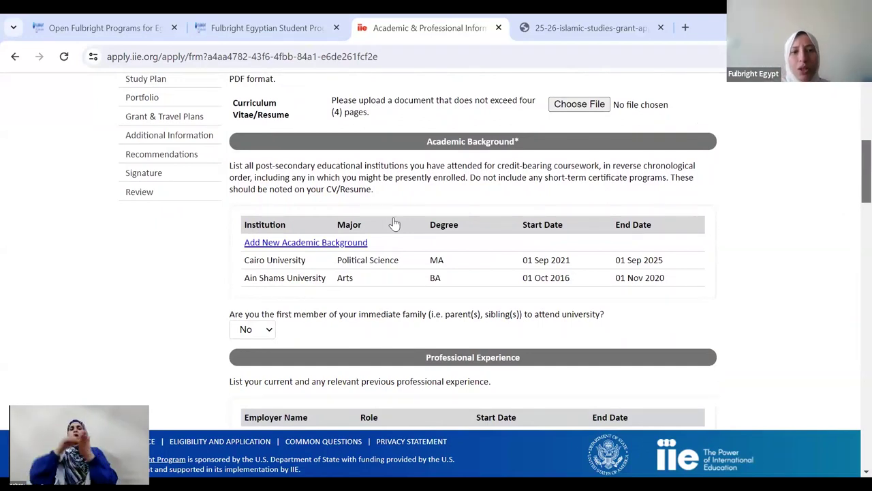
click(349, 242)
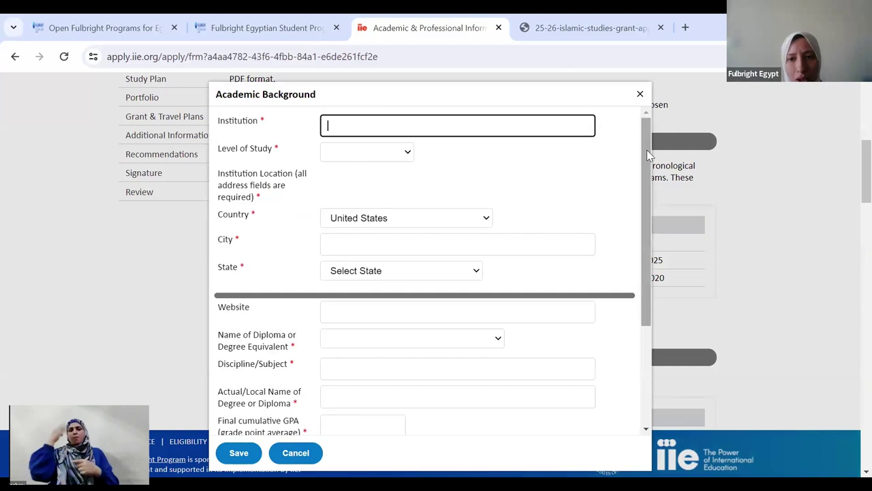
drag(646, 174, 644, 150)
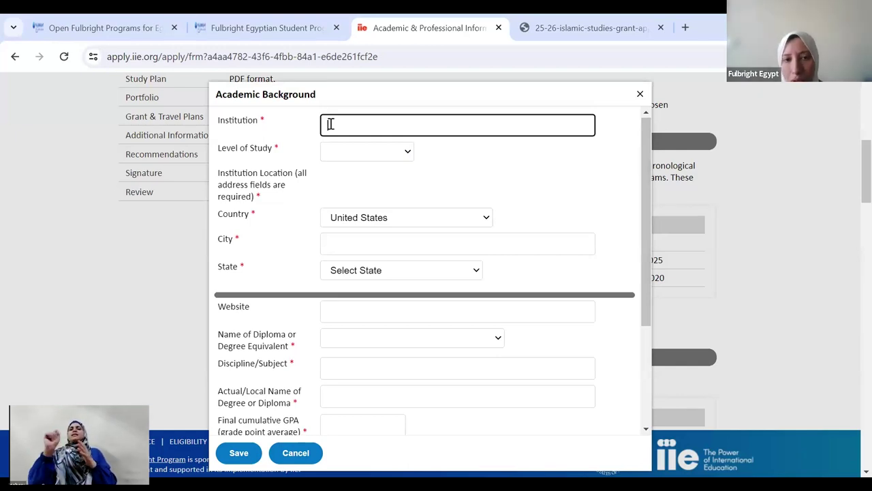
click(365, 151)
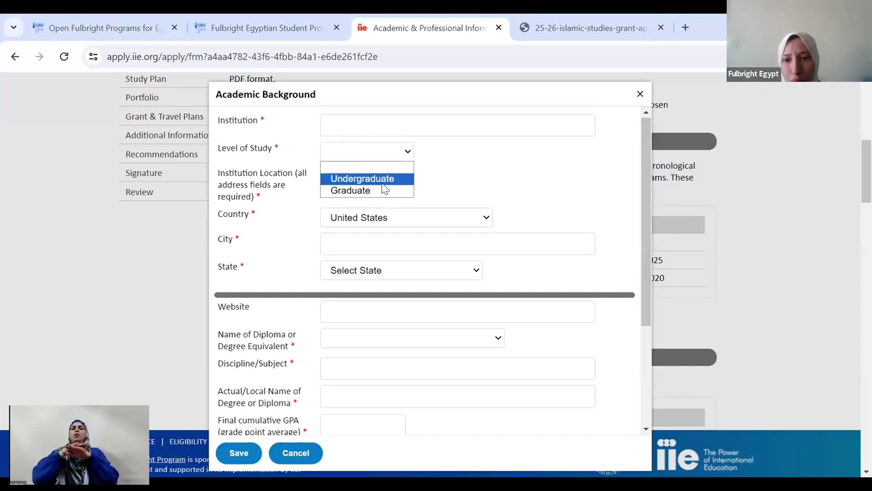
click(382, 183)
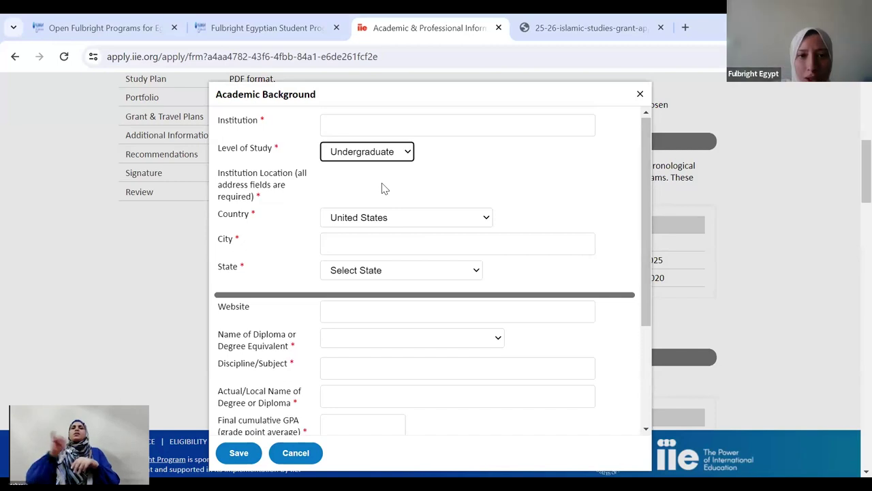
drag(651, 151, 649, 245)
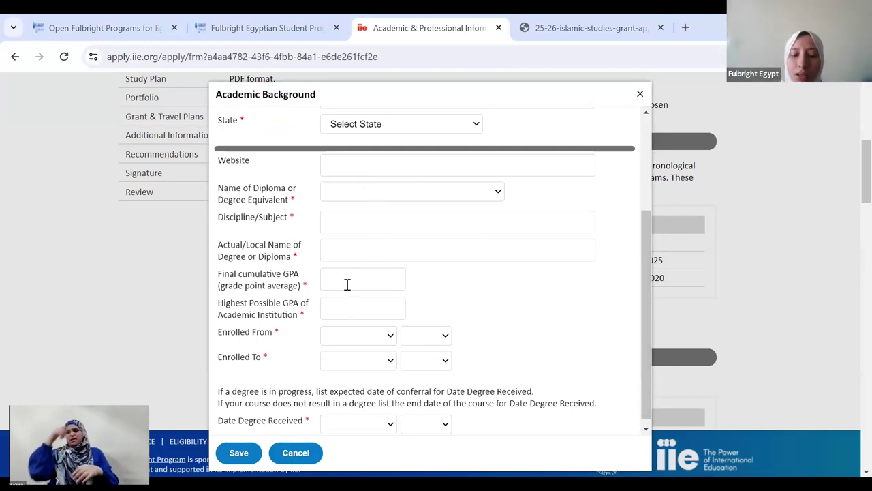
click(360, 304)
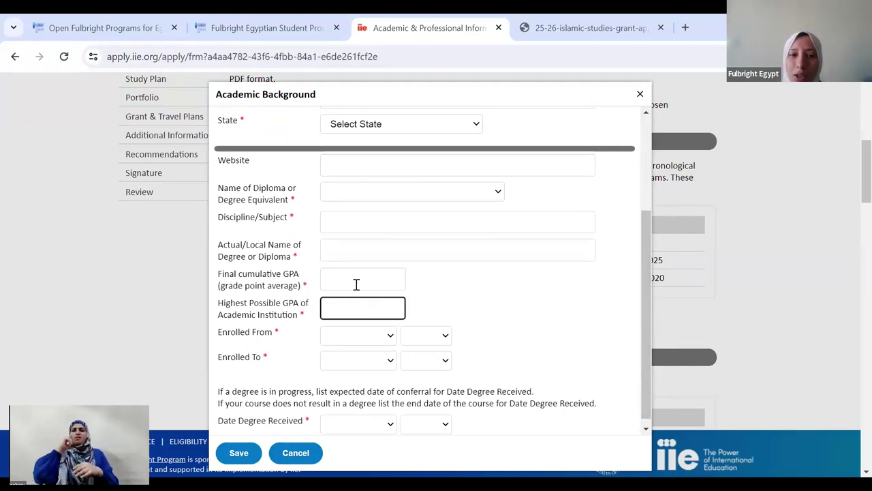
click(355, 283)
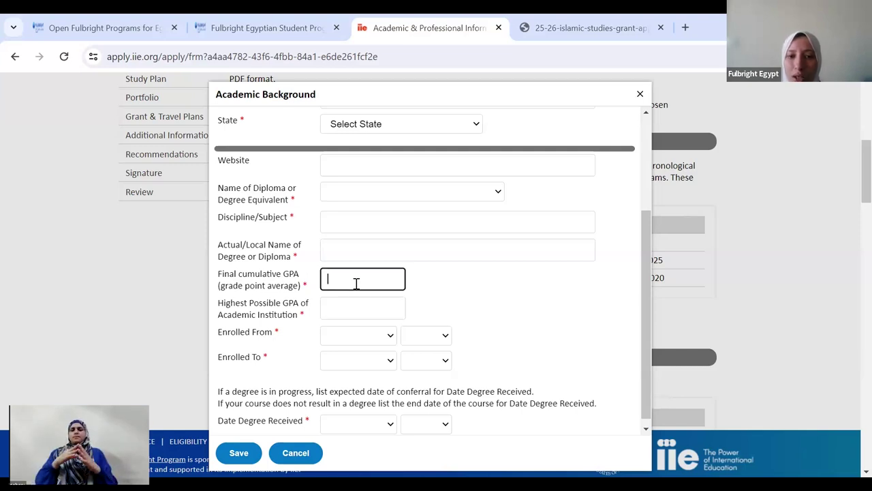
click(376, 311)
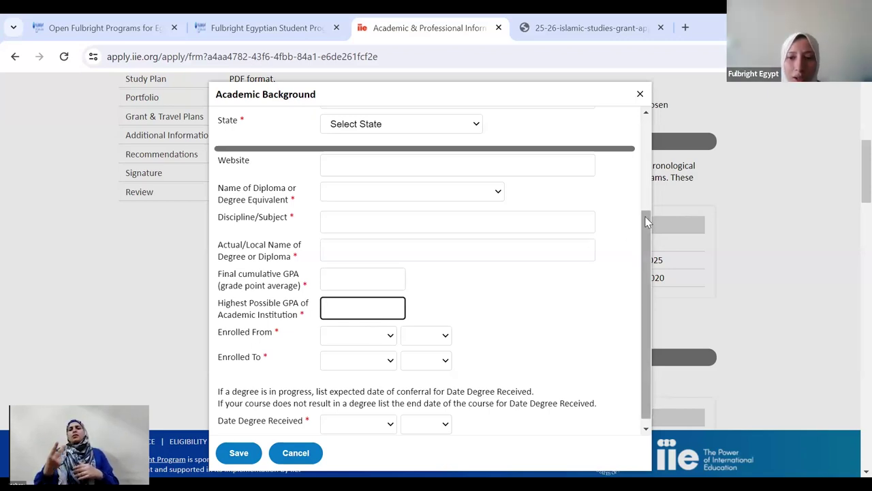
scroll(645, 235, down, 1)
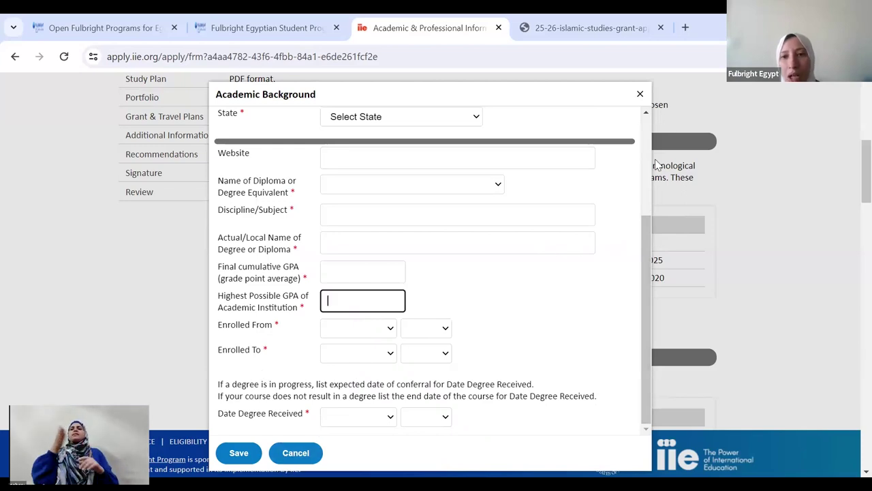
click(643, 94)
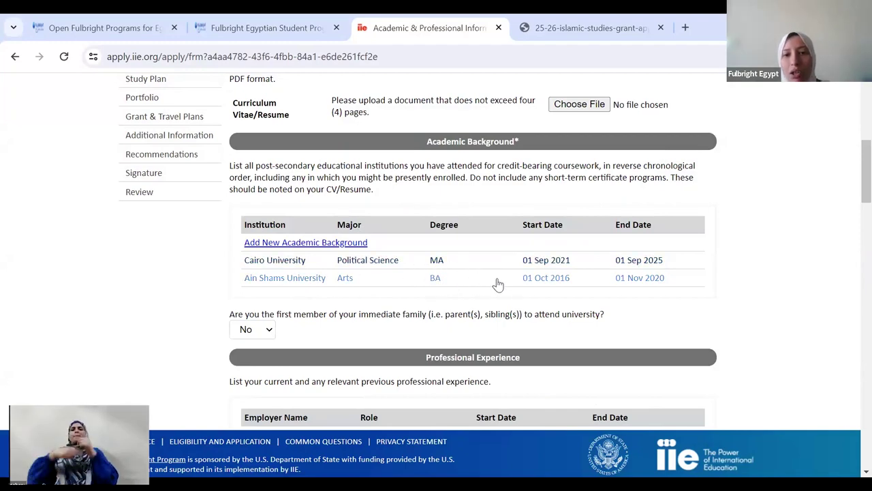
scroll(851, 177, down, 3)
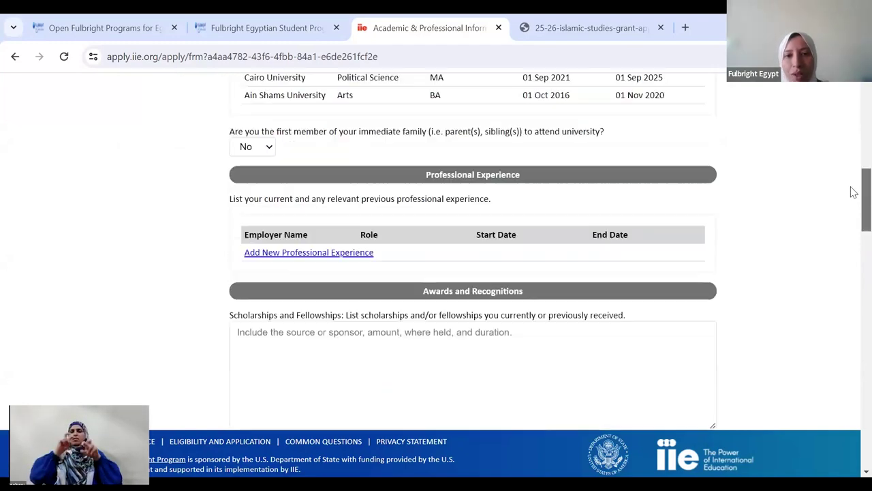
click(289, 253)
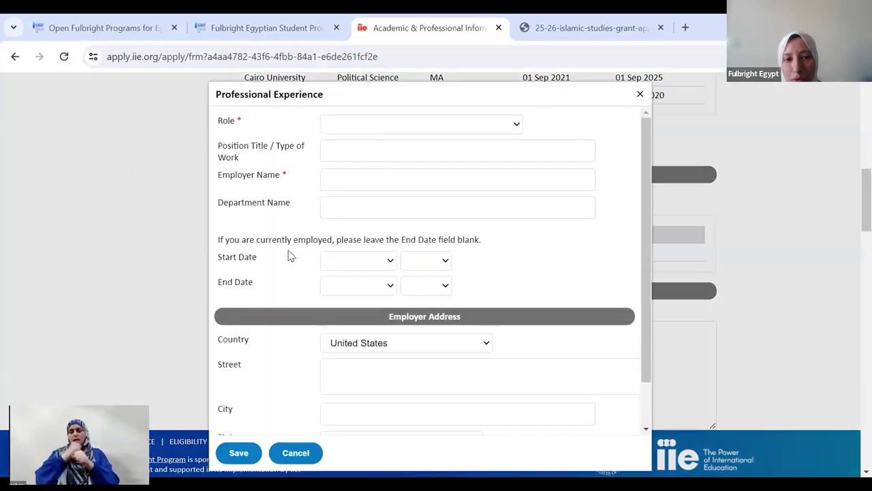
click(420, 129)
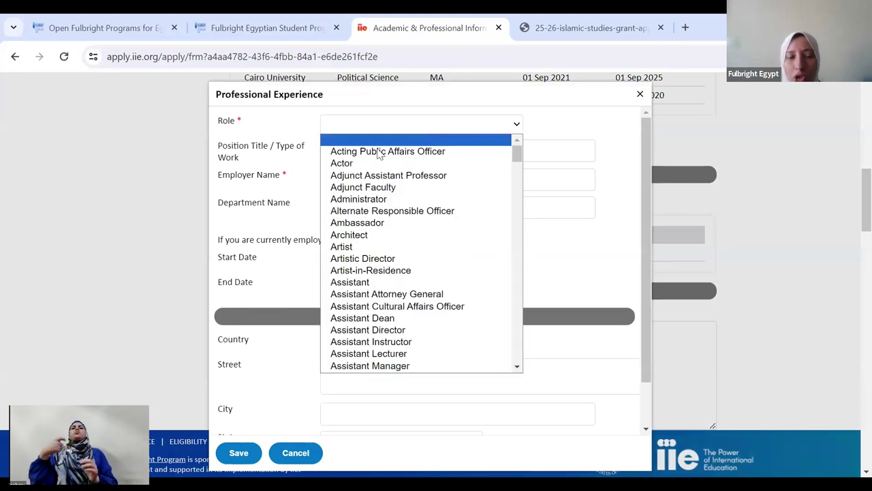
click(286, 159)
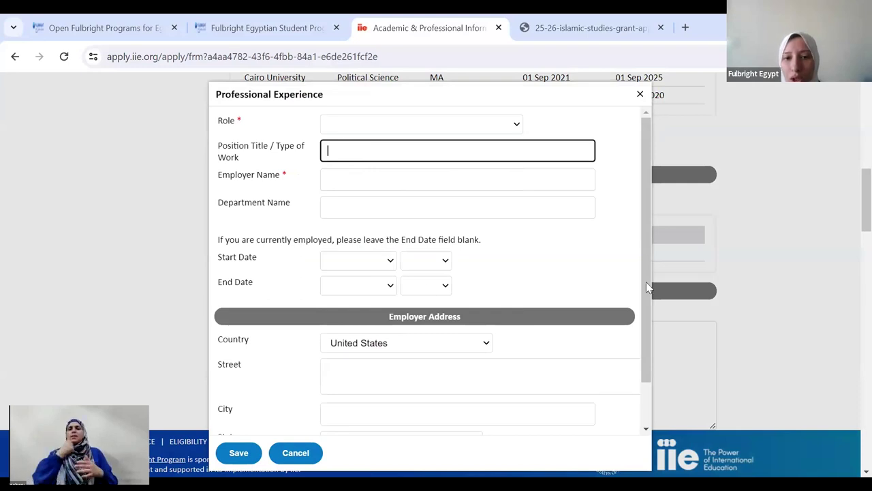
scroll(648, 286, down, 1)
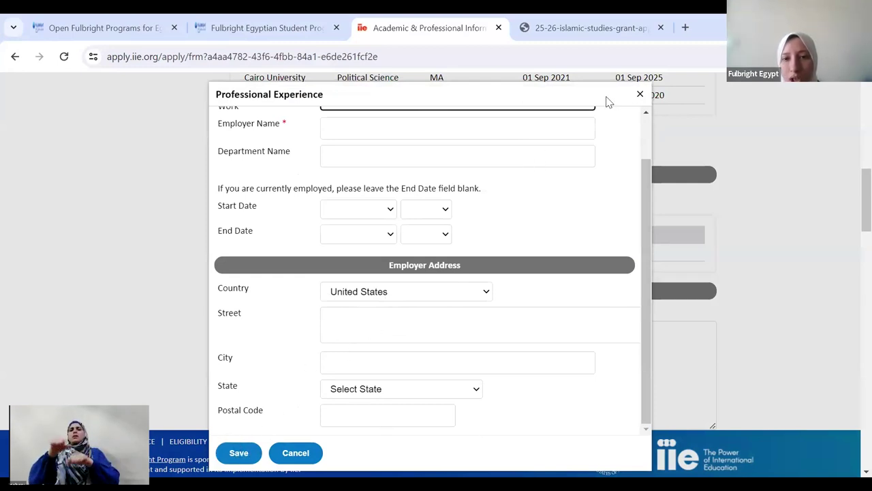
click(634, 98)
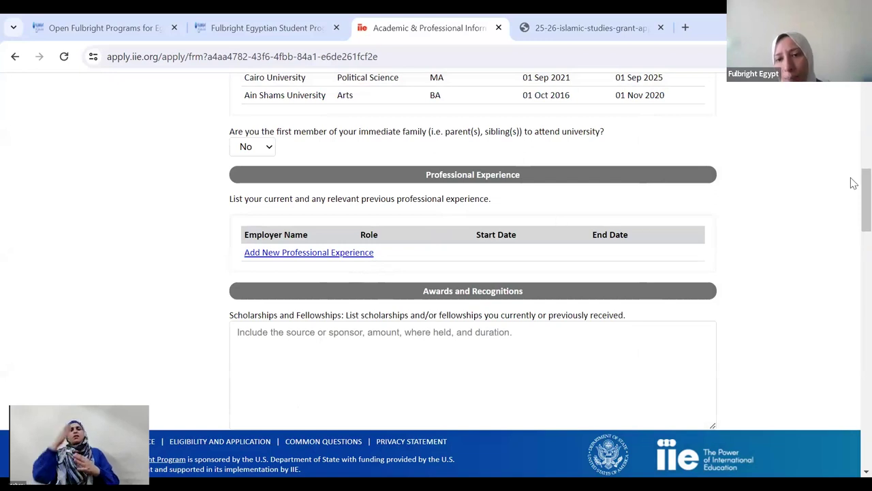
scroll(851, 191, down, 2)
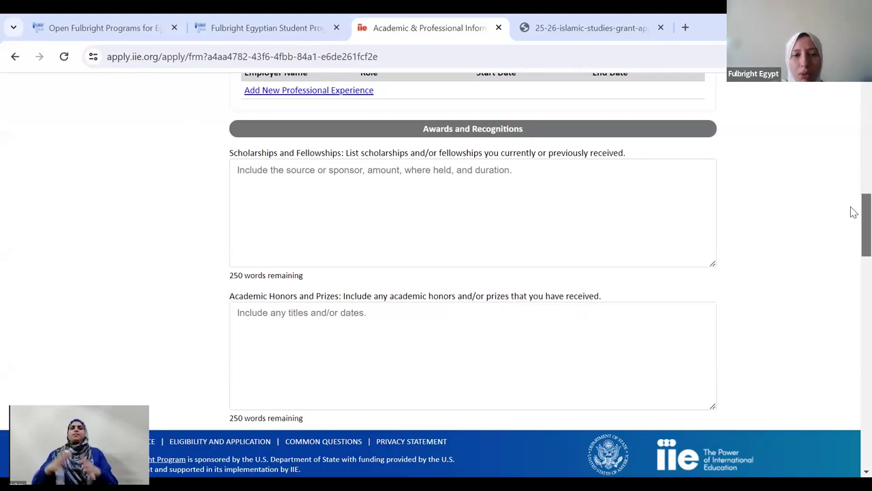
scroll(854, 212, down, 2)
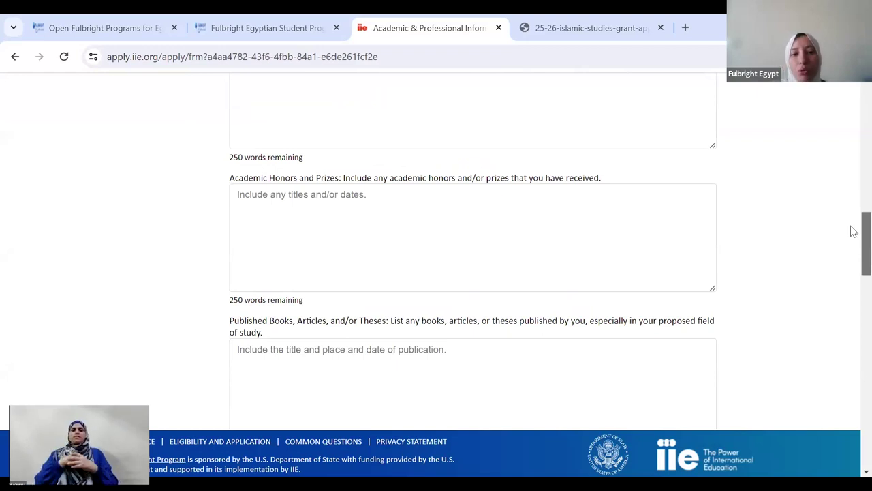
scroll(852, 242, down, 2)
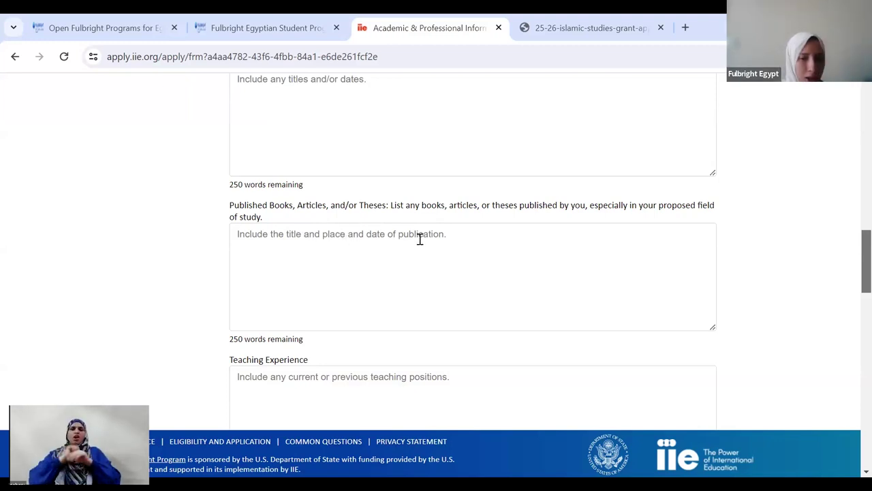
scroll(853, 266, down, 3)
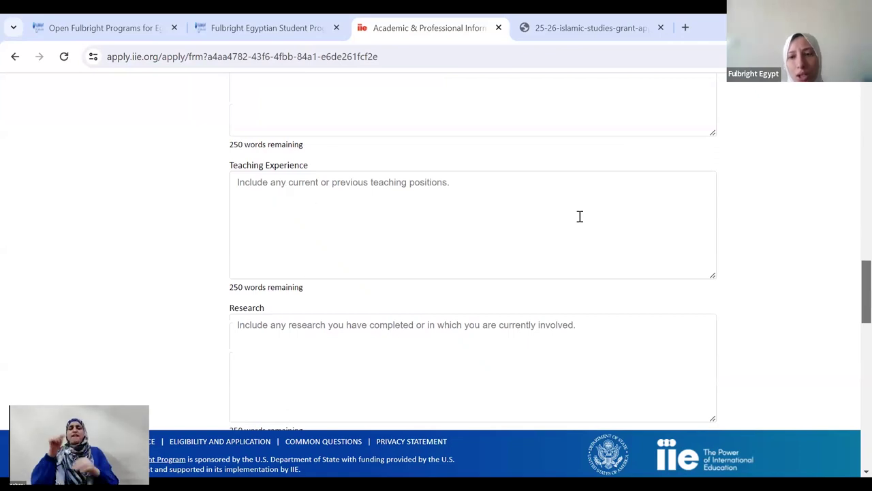
scroll(853, 288, down, 1)
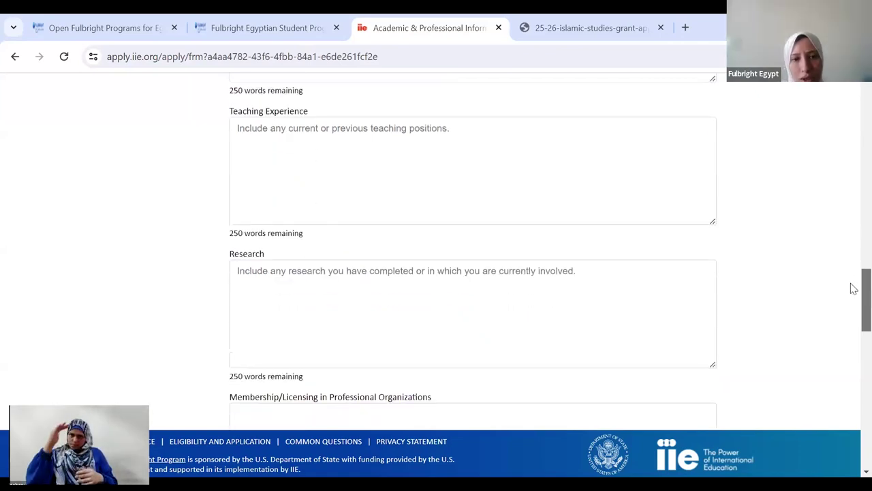
scroll(853, 288, down, 1)
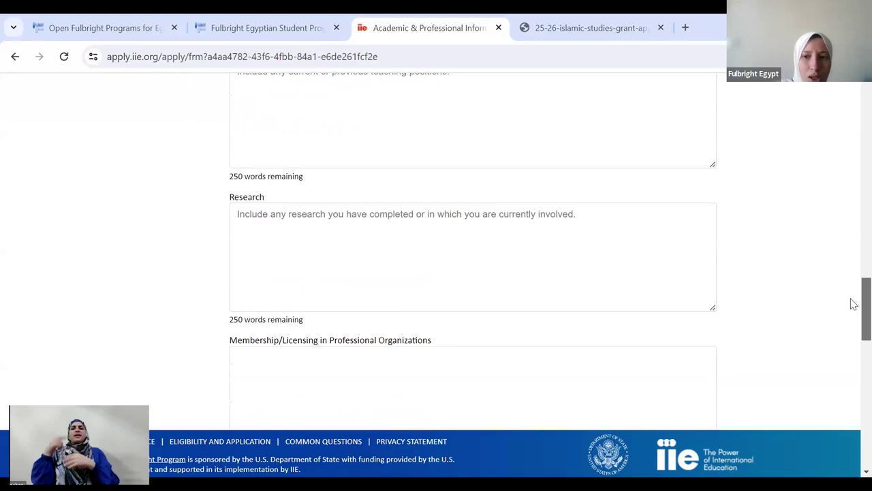
scroll(852, 306, down, 2)
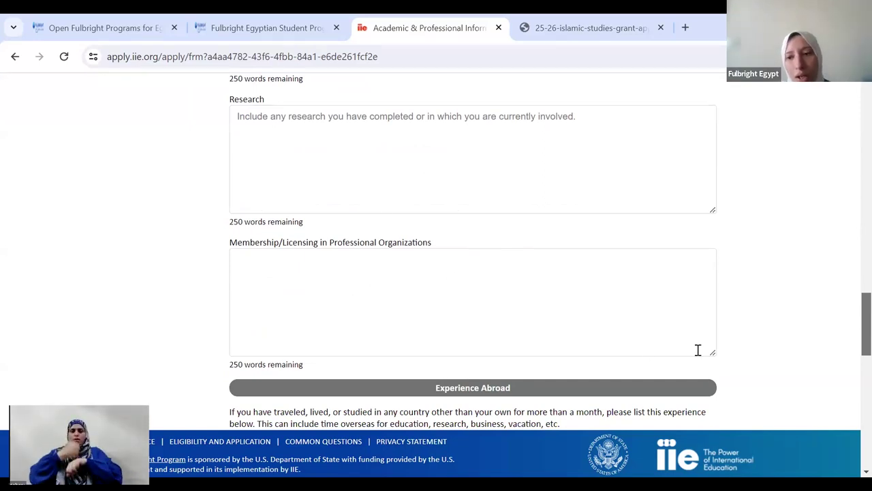
scroll(853, 339, down, 3)
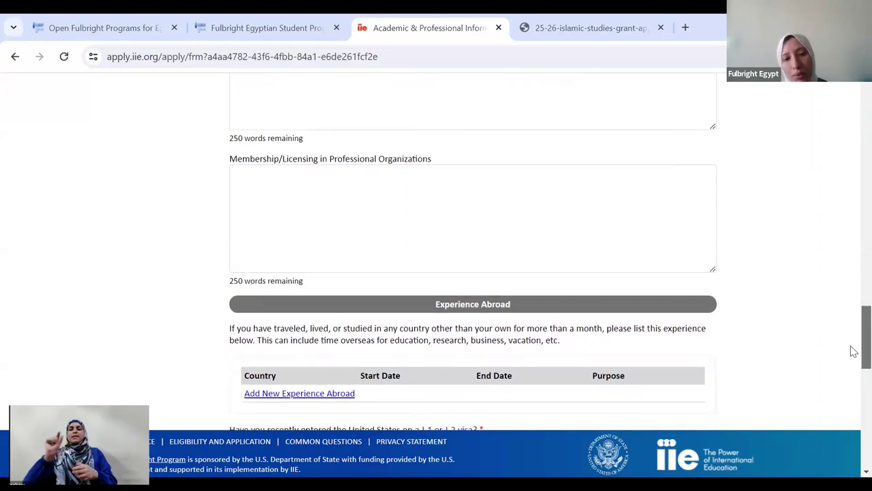
scroll(853, 352, down, 3)
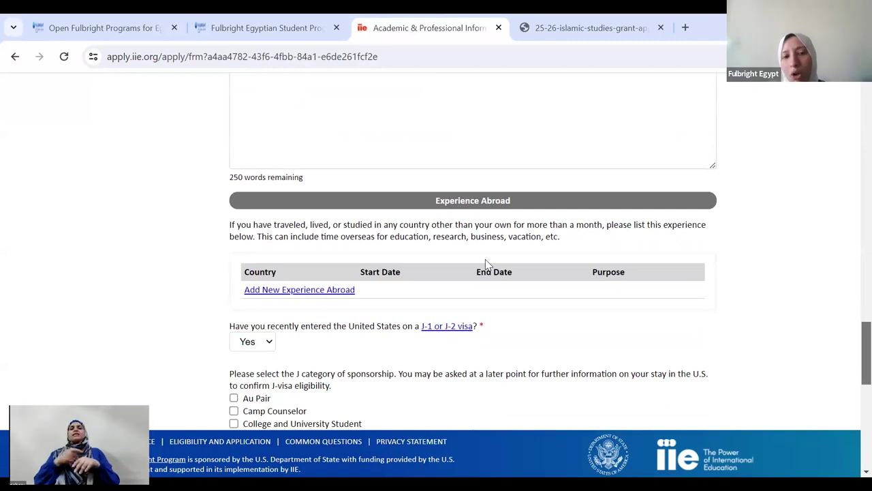
click(330, 292)
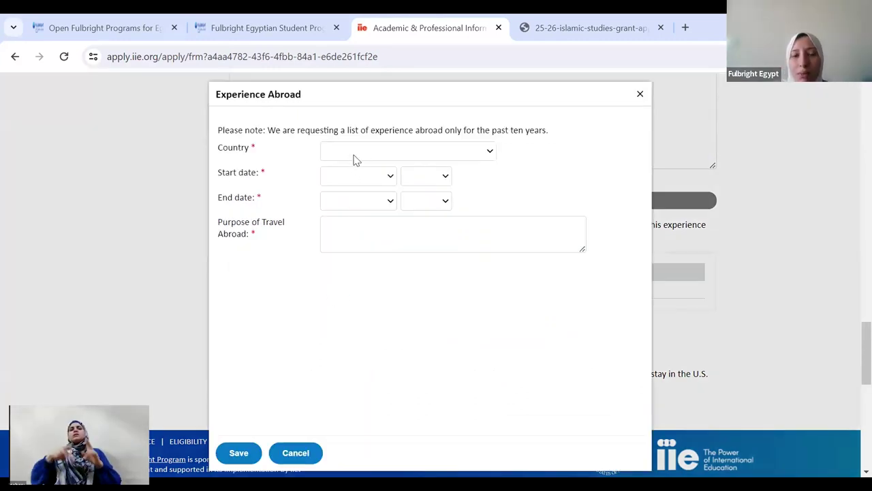
click(354, 157)
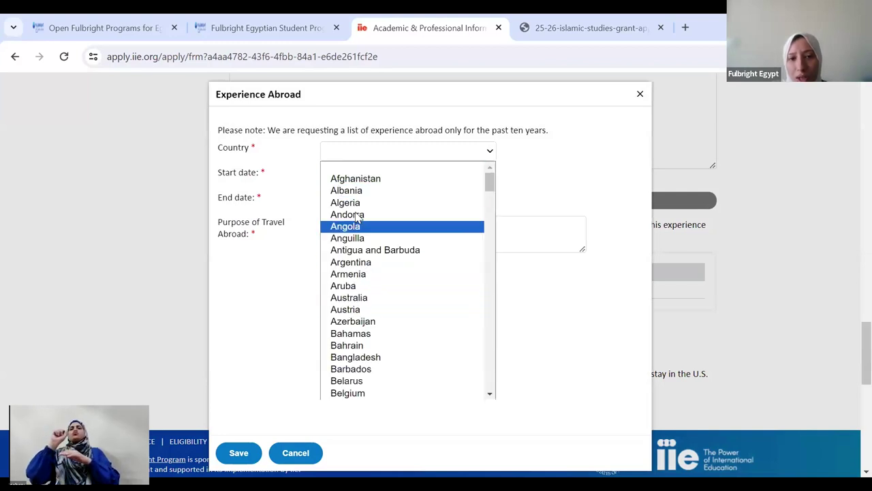
click(277, 185)
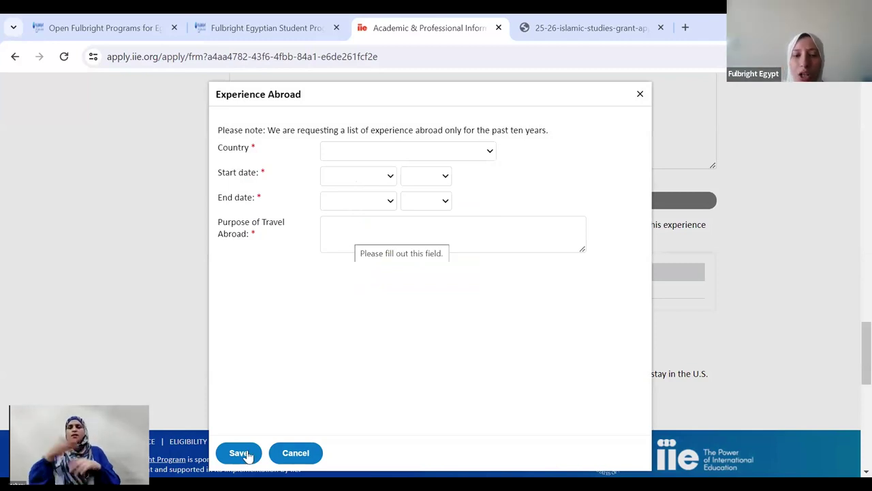
click(640, 94)
scroll(853, 353, down, 2)
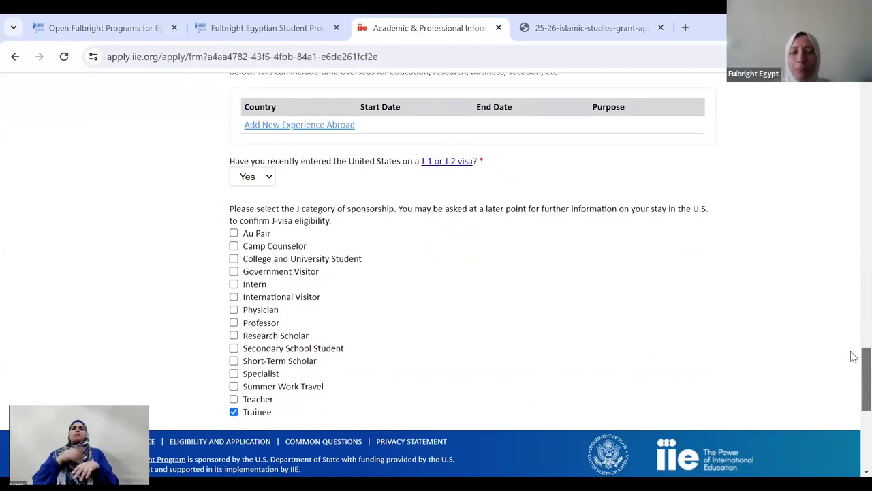
- Keep Yes for recent J-1/J-2 visa entry
click(262, 181)
click(262, 206)
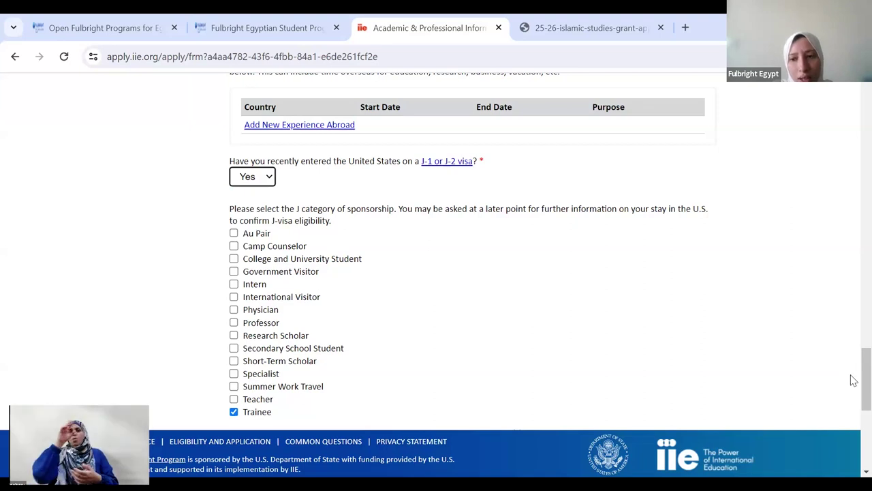
scroll(853, 398, down, 2)
scroll(854, 399, down, 1)
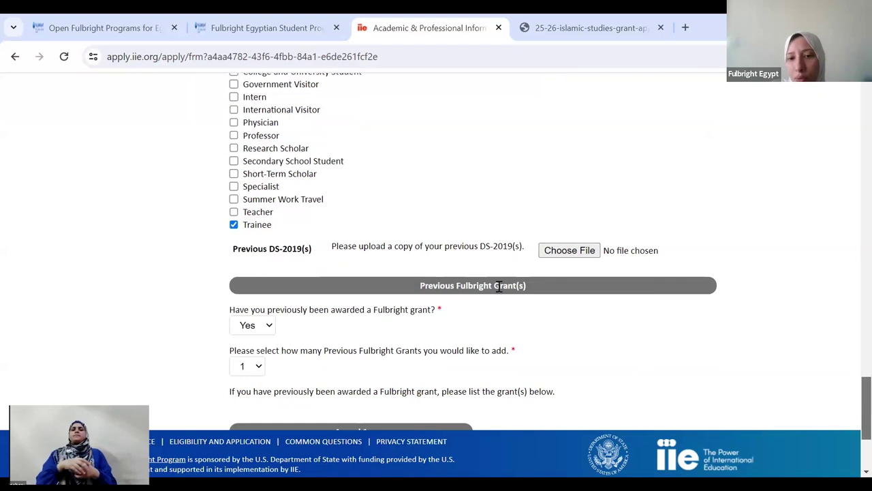
- Keep Yes for a previous Fulbright grant, Fulbright FLTA, 2001-2002, and save the page
click(266, 325)
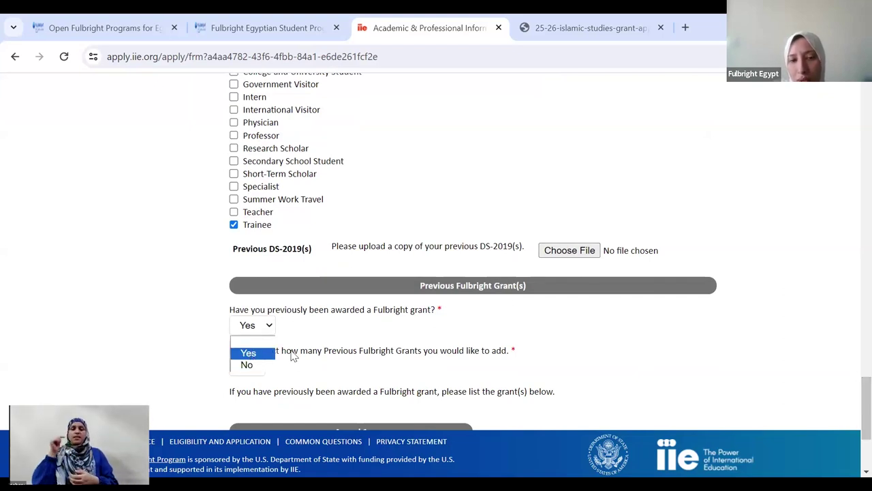
click(291, 359)
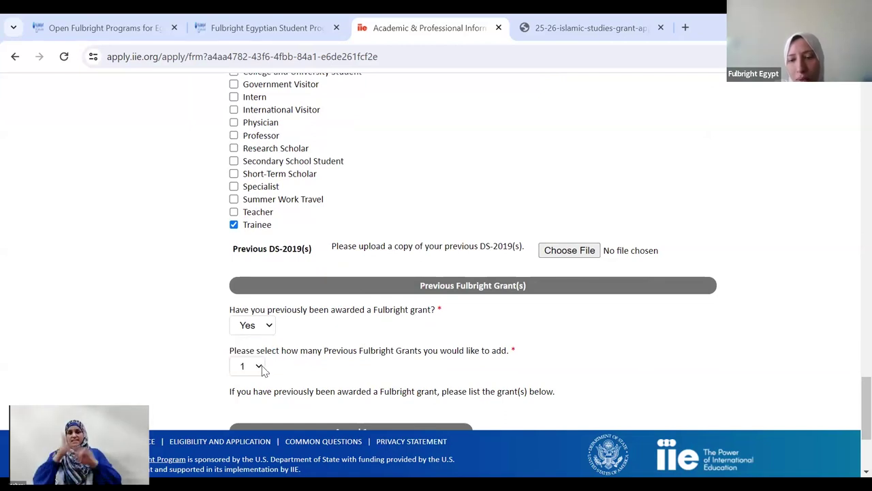
scroll(850, 422, down, 3)
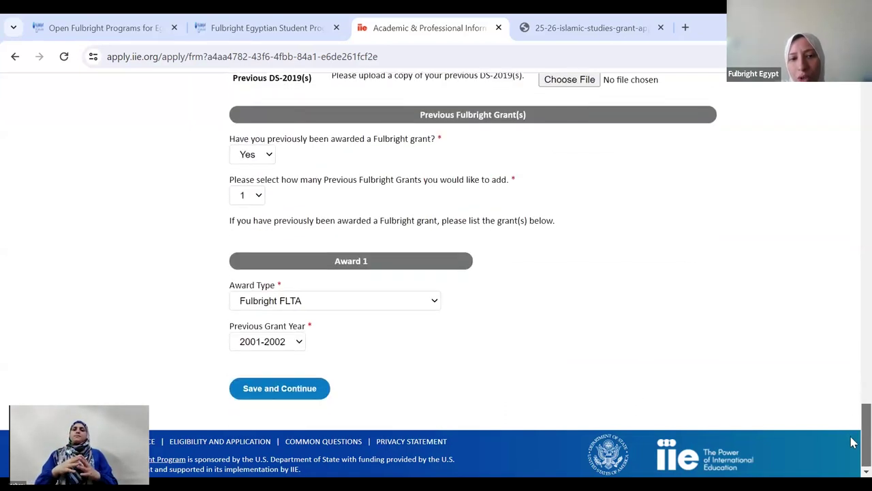
click(307, 305)
click(311, 331)
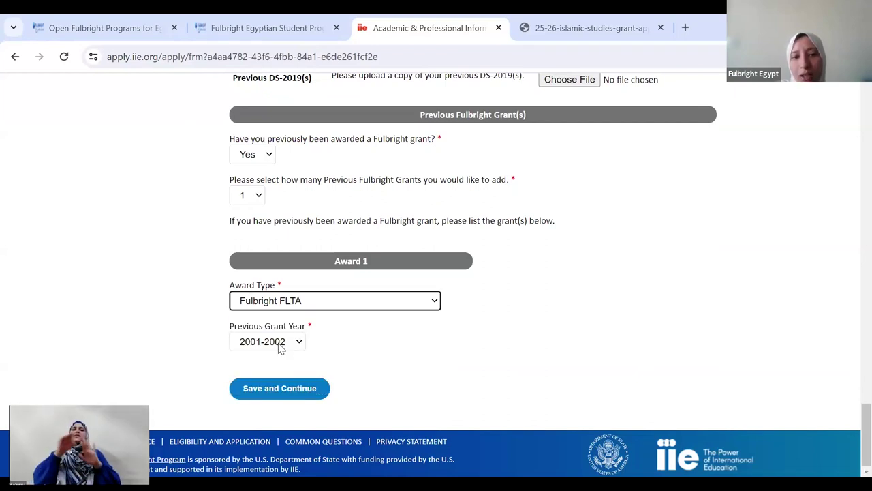
click(281, 346)
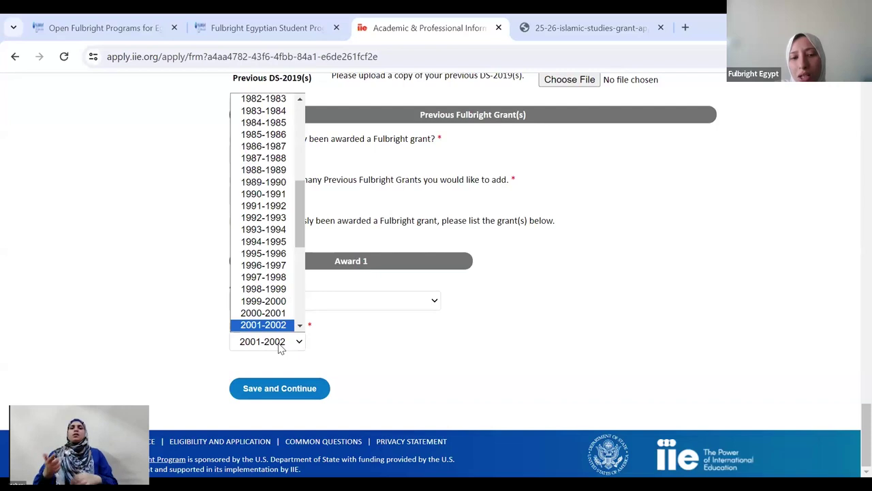
click(281, 347)
click(300, 388)
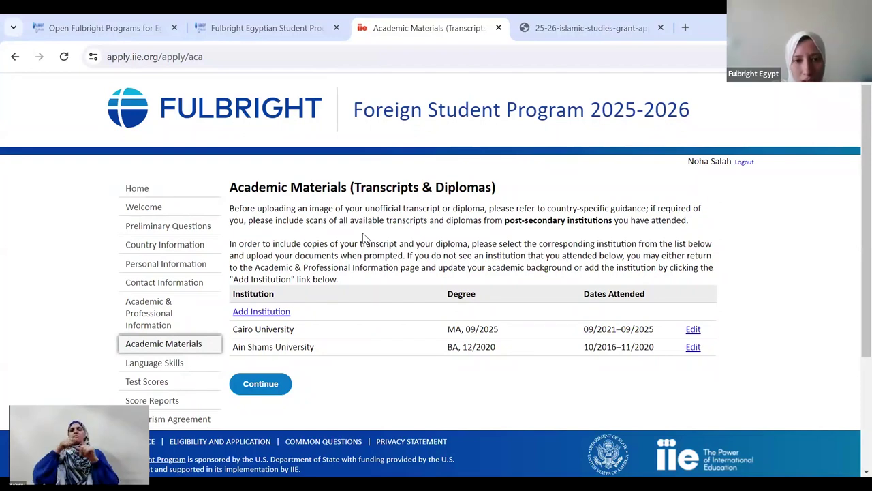
- Inspect the Ain Shams and Cairo University transcript entries without changes, then continue
click(301, 352)
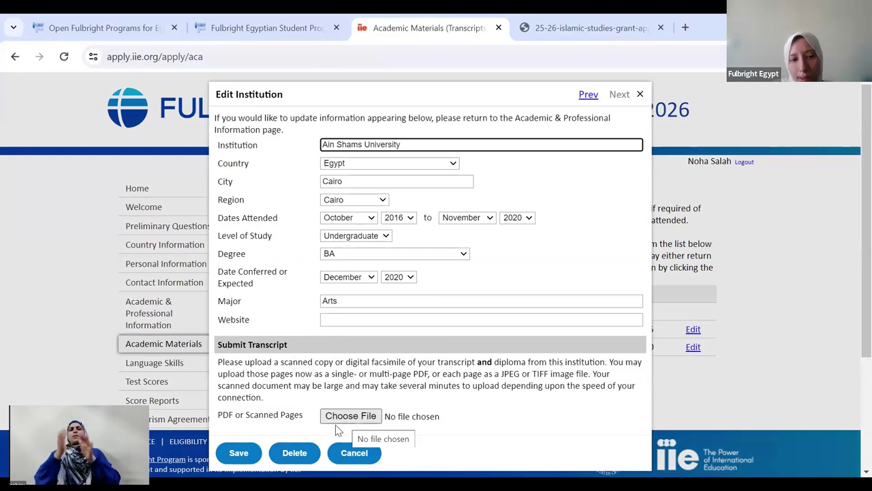
click(639, 95)
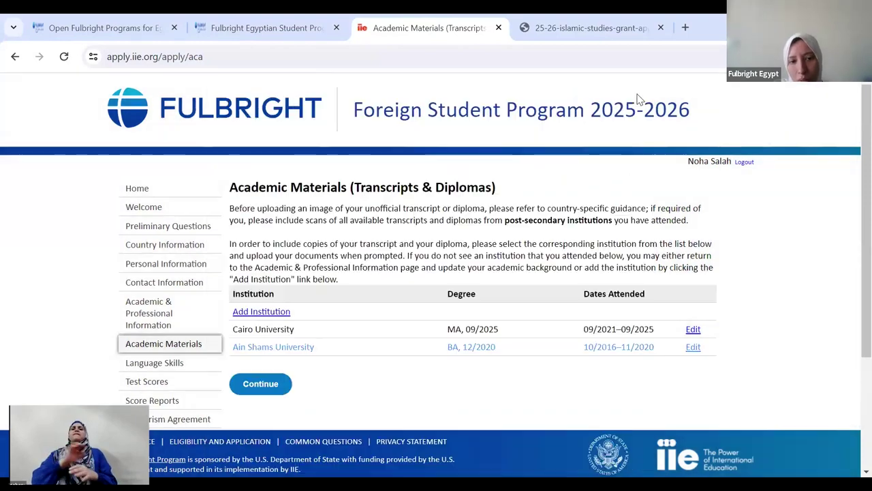
click(285, 333)
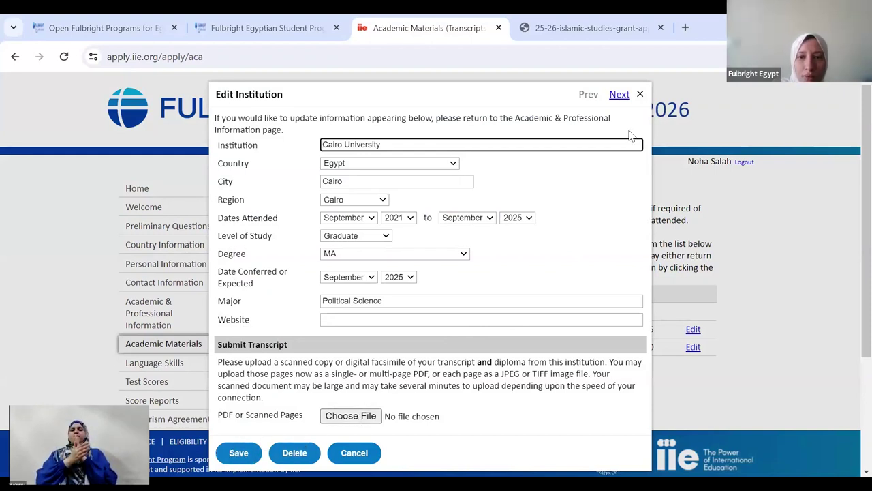
click(640, 95)
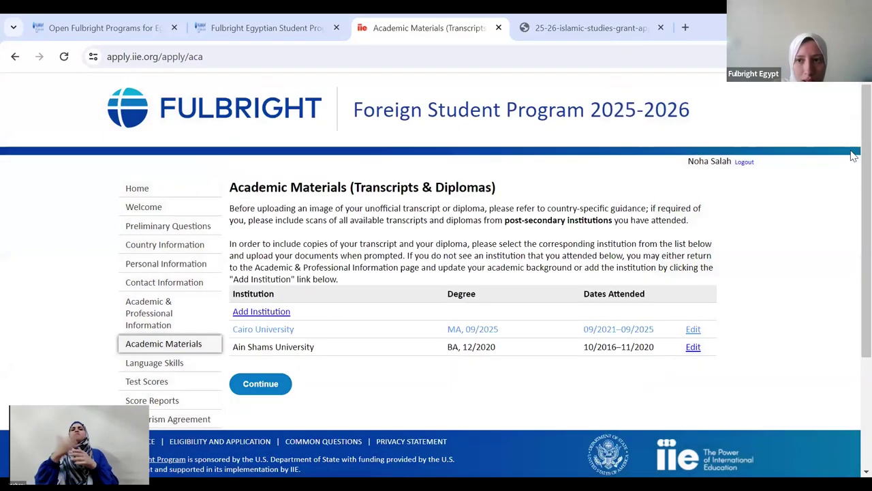
scroll(853, 204, down, 2)
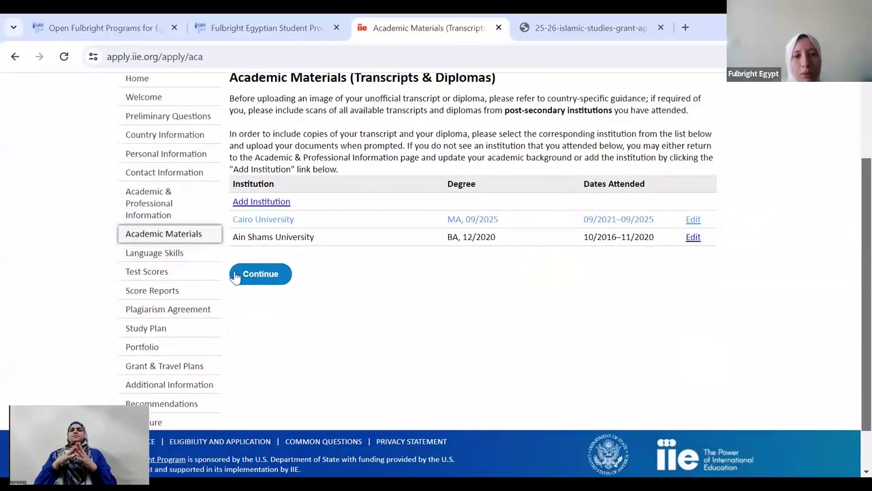
click(240, 279)
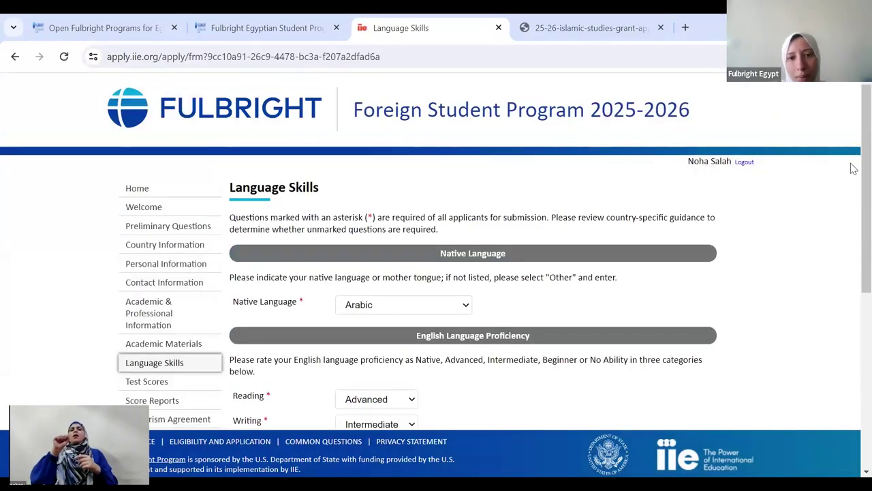
- Leave additional languages at 1 with the Language field blank and save Language Skills
scroll(851, 226, down, 2)
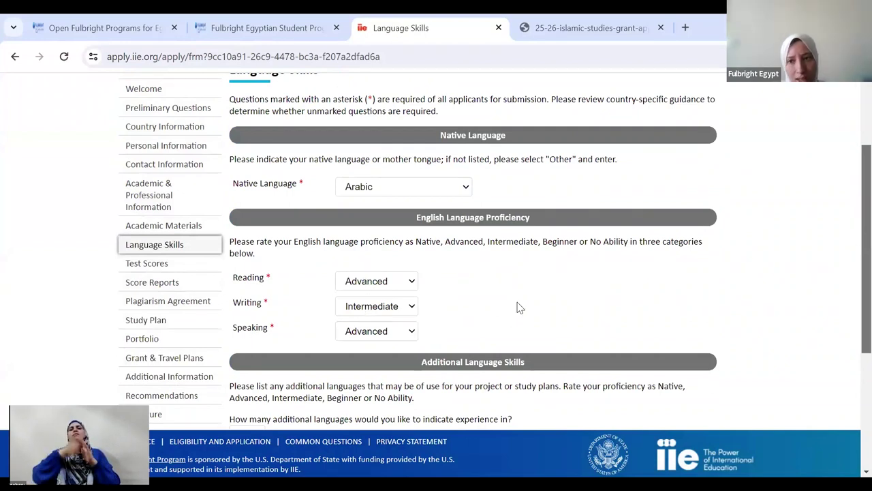
drag(854, 201, 851, 298)
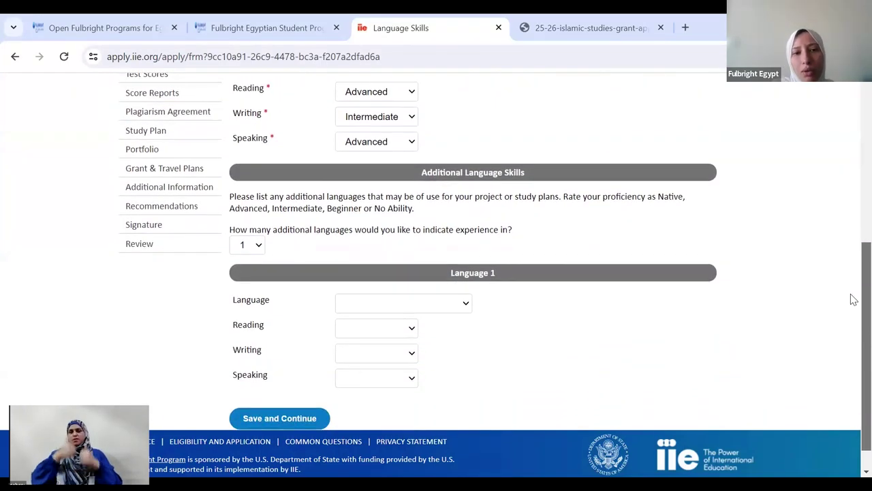
click(261, 246)
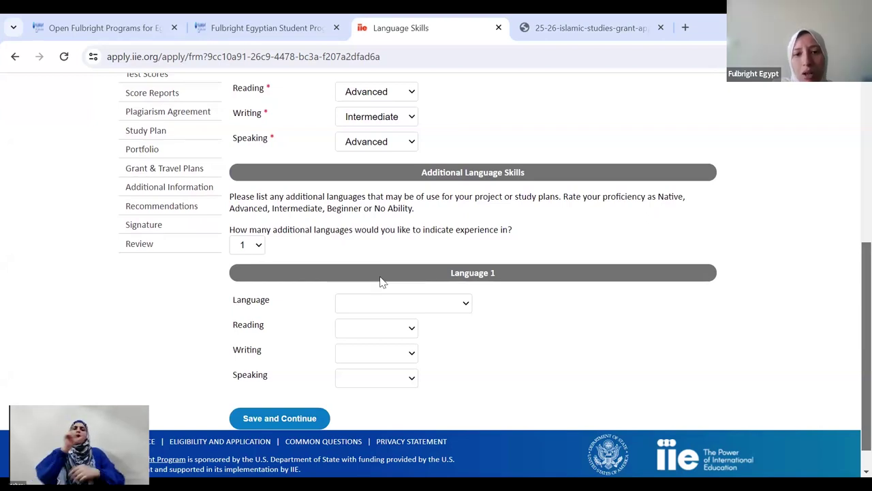
click(420, 310)
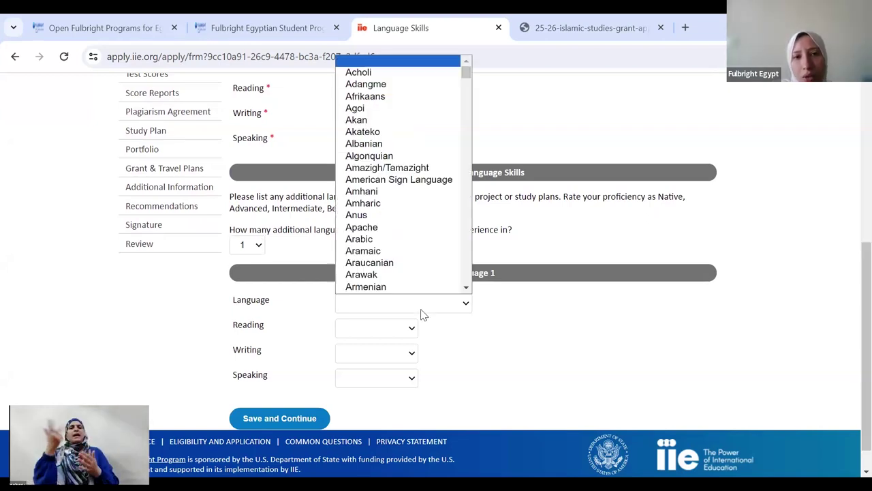
click(305, 418)
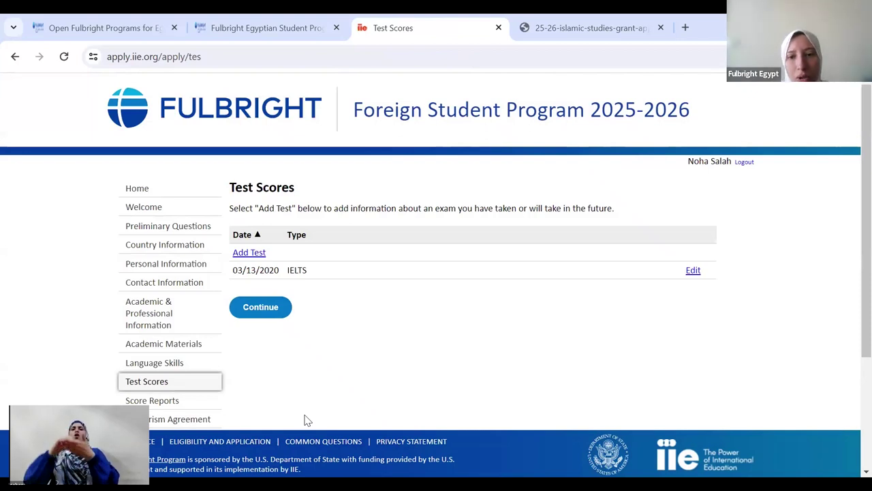
- Start a TOEFL Paper-based Test entry, discard it so only IELTS remains, and go to Score Reports
click(246, 256)
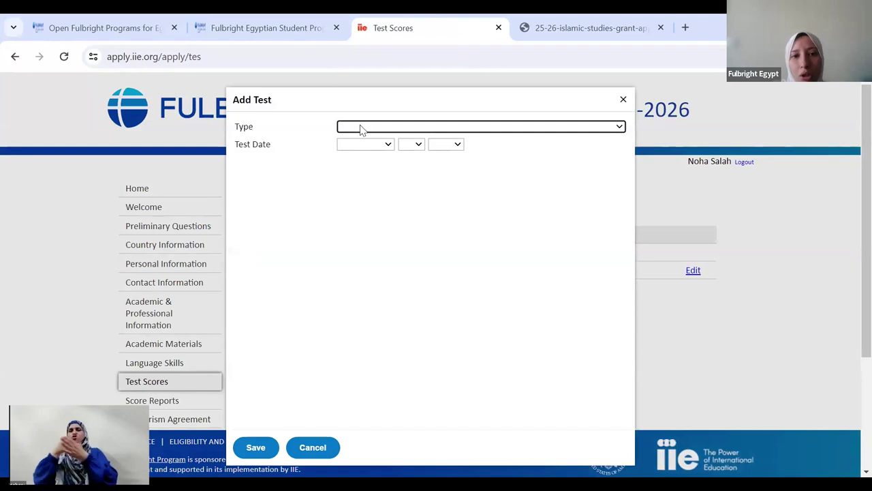
click(361, 128)
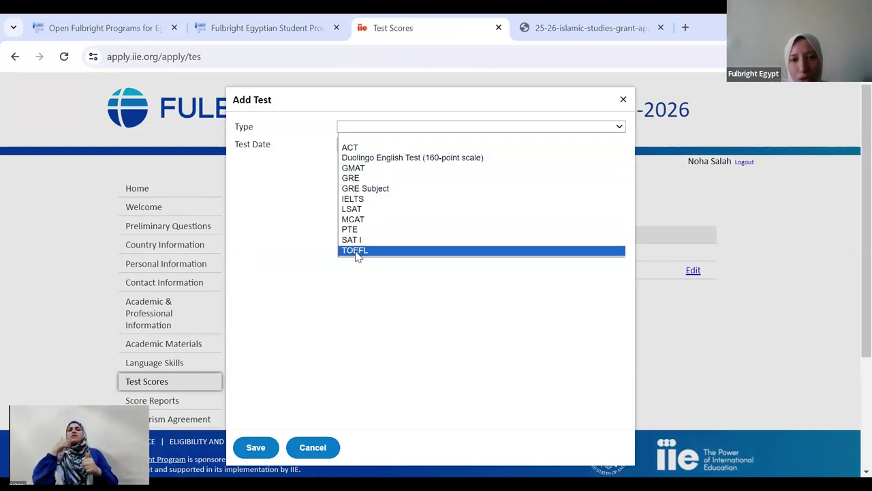
click(358, 252)
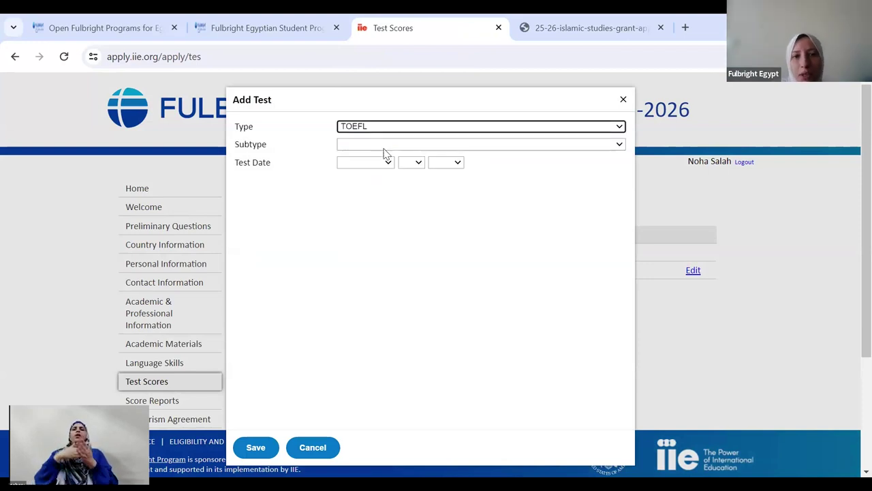
click(385, 146)
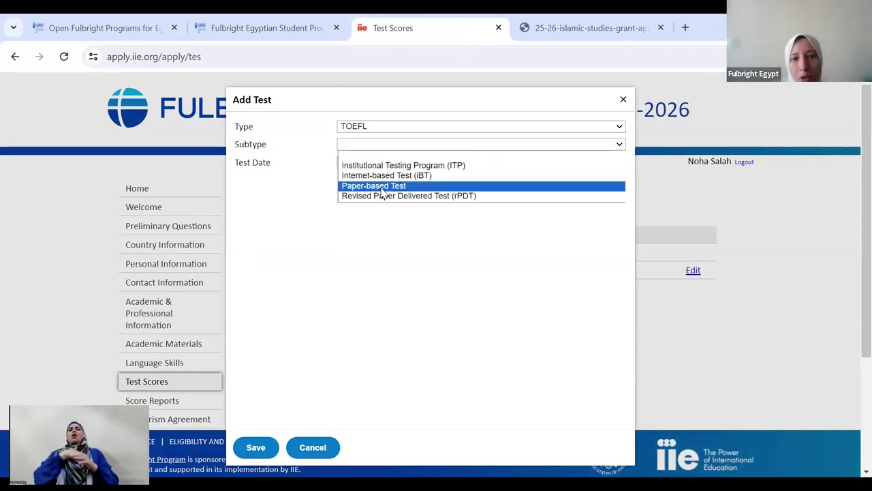
click(383, 186)
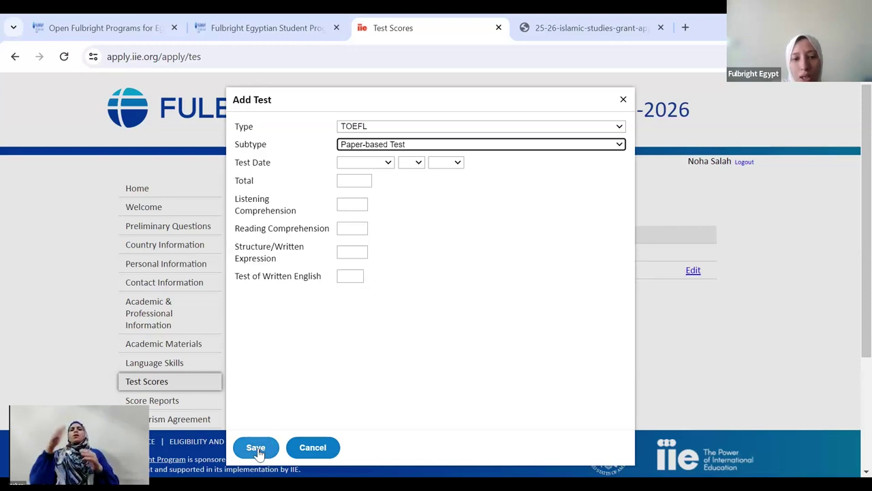
click(623, 100)
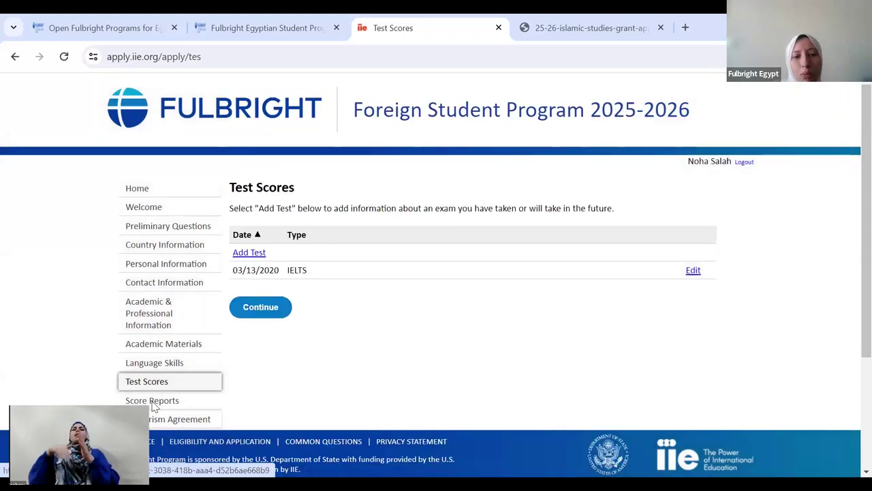
click(154, 404)
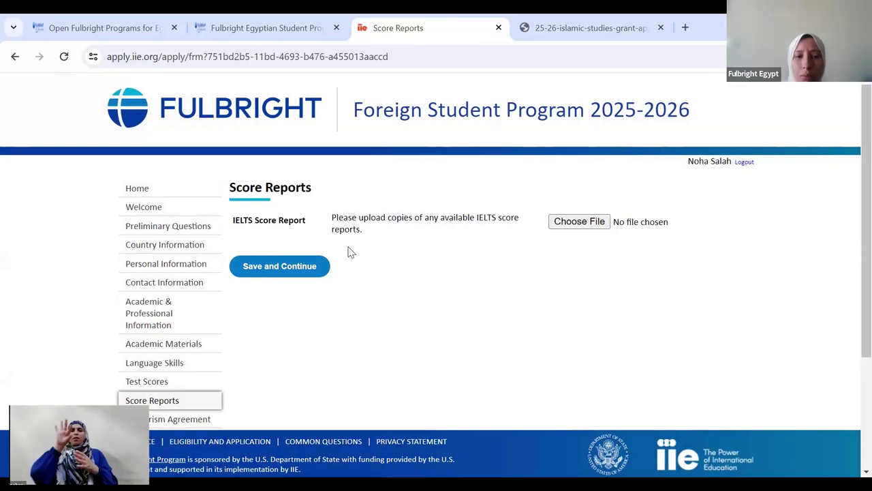
- Continue past Score Reports, review the Plagiarism Agreement, and save it with 'Yes'
click(268, 271)
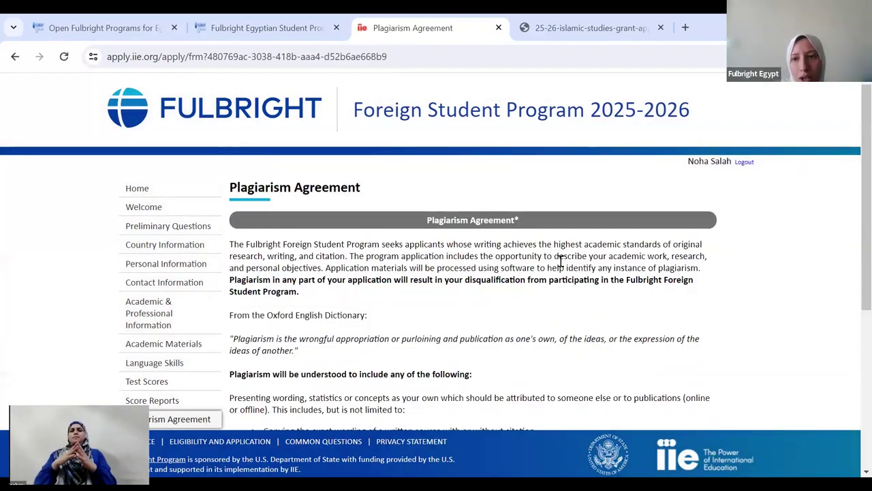
scroll(851, 235, down, 3)
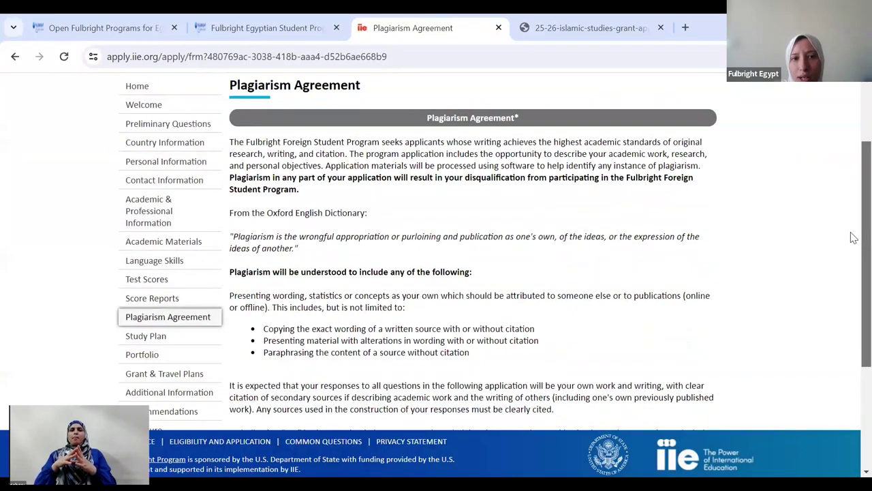
scroll(851, 242, down, 1)
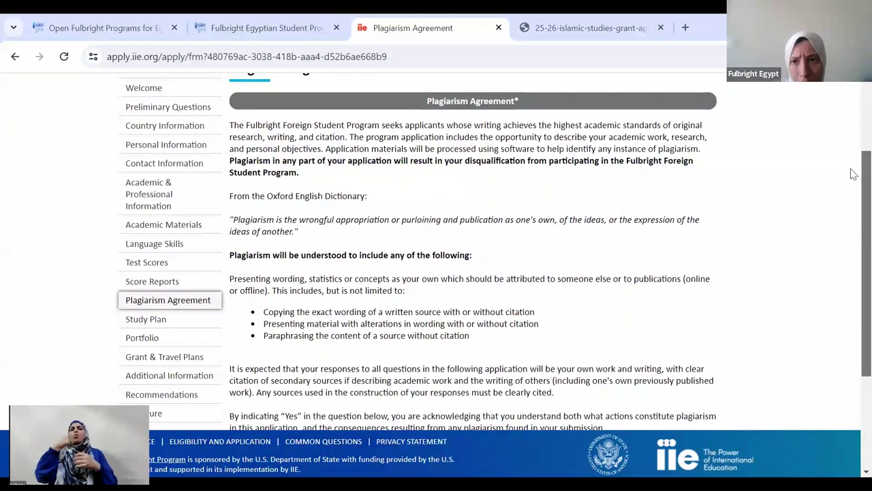
scroll(853, 204, down, 1)
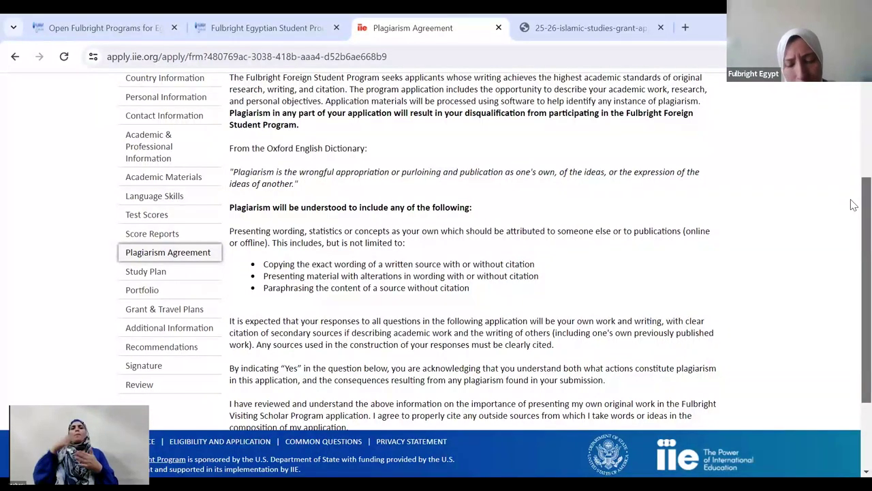
scroll(853, 204, down, 1)
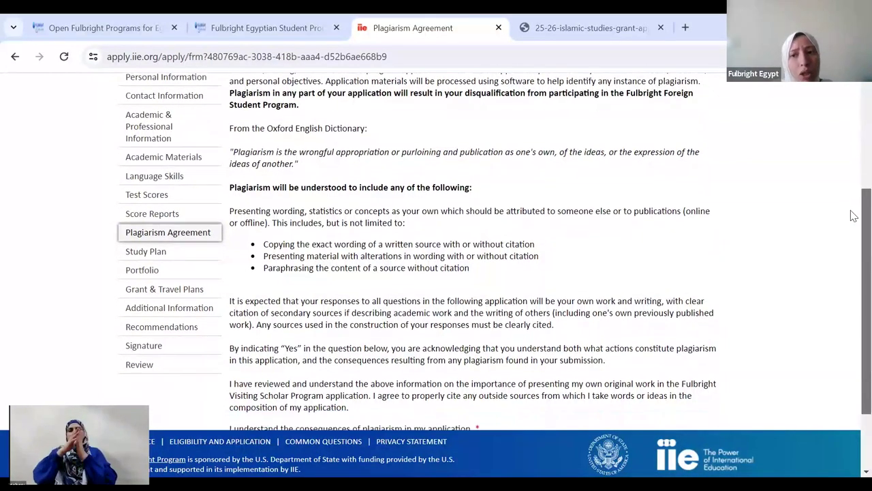
scroll(852, 246, down, 3)
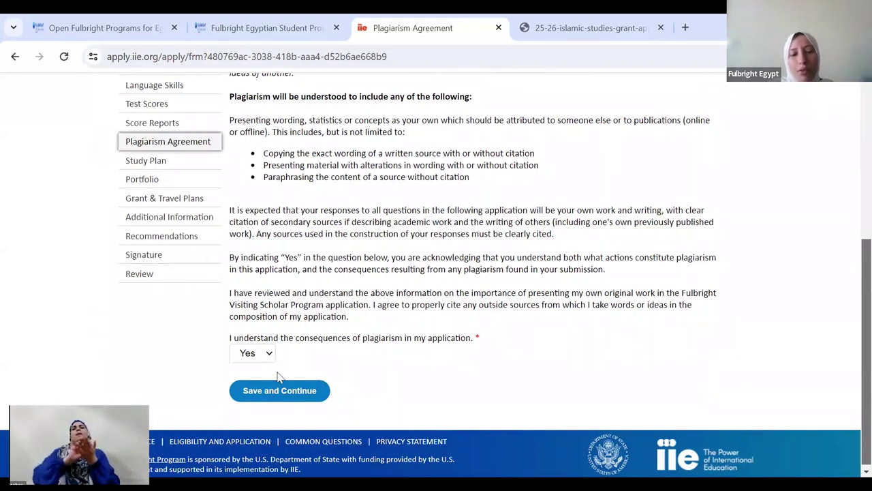
click(276, 388)
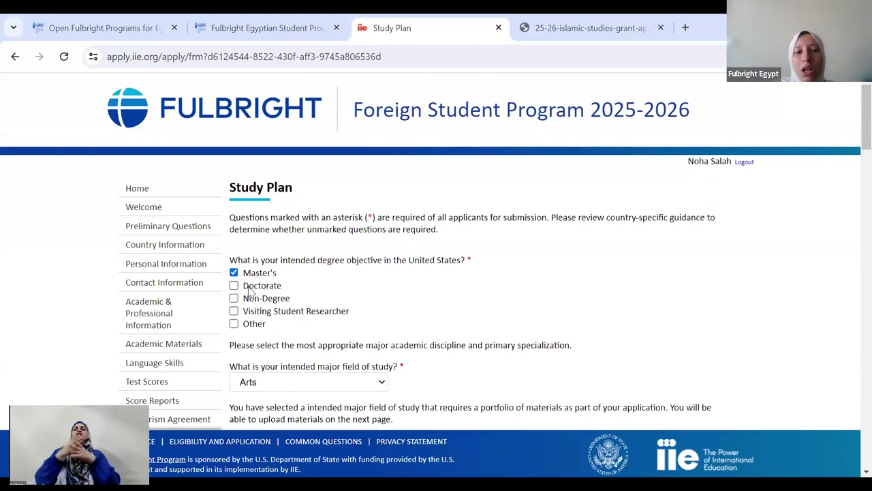
- Switch the Study Plan from Master's to Doctorate in Theology/Religion, specializing in Theology/Theological Studies
click(250, 289)
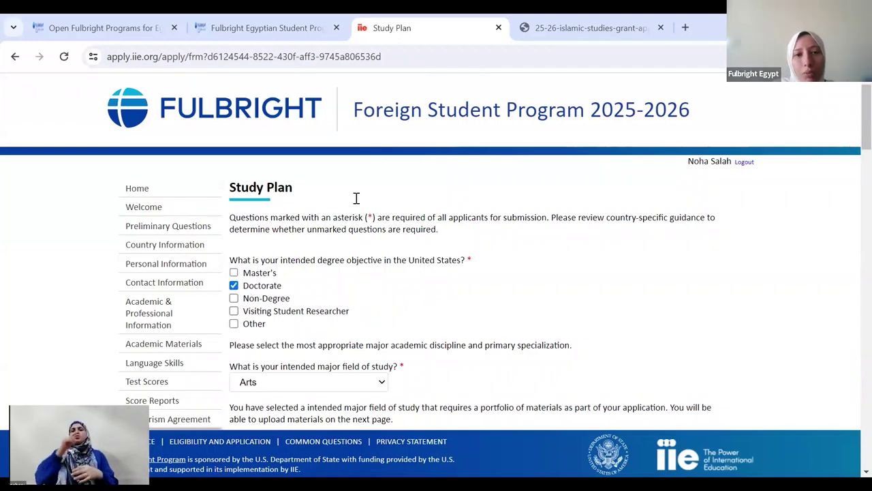
scroll(334, 165, down, 3)
click(335, 164)
key(t)
key(h)
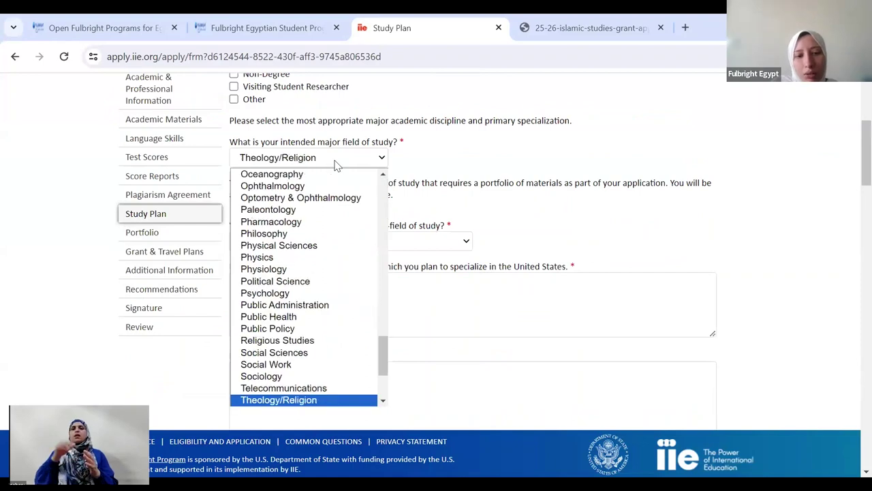
click(273, 401)
click(373, 214)
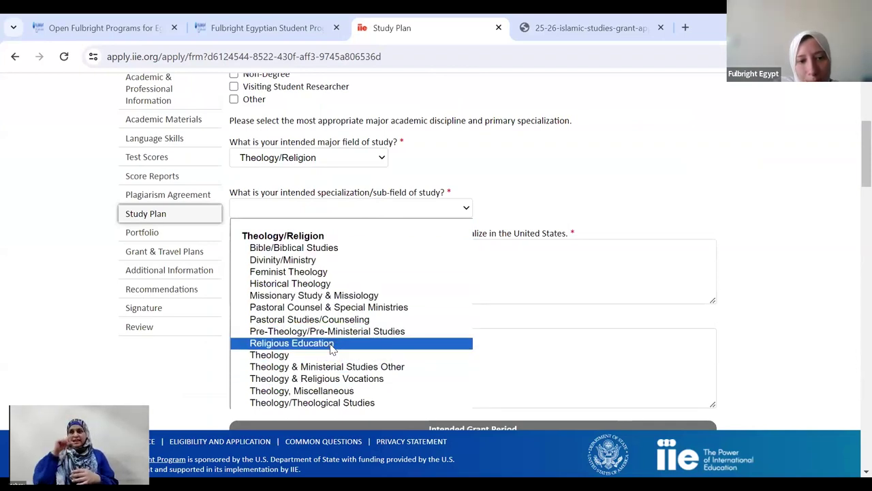
click(331, 402)
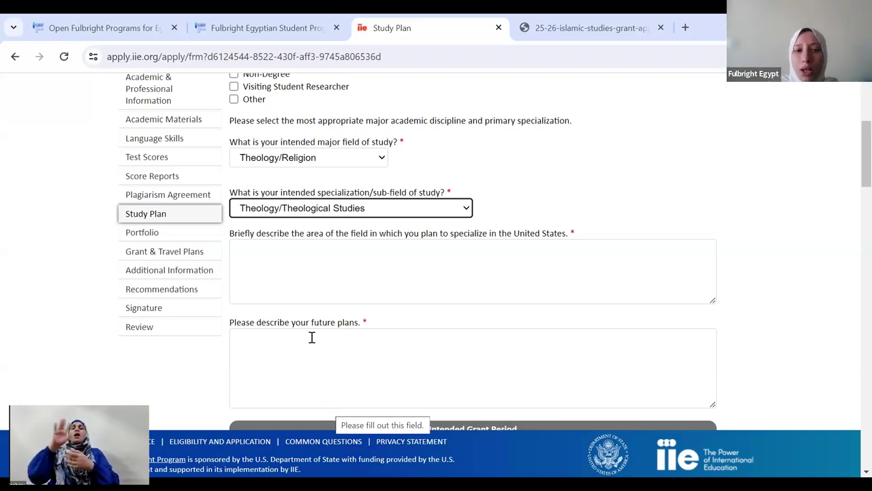
click(274, 277)
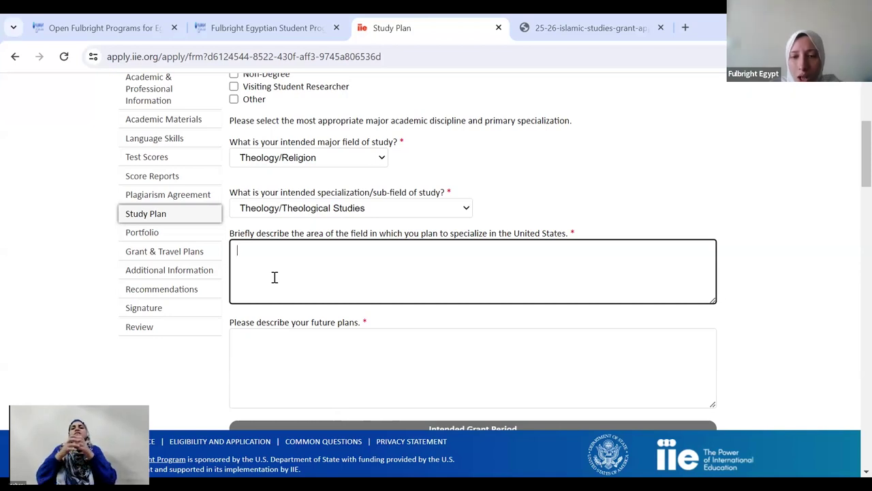
click(308, 366)
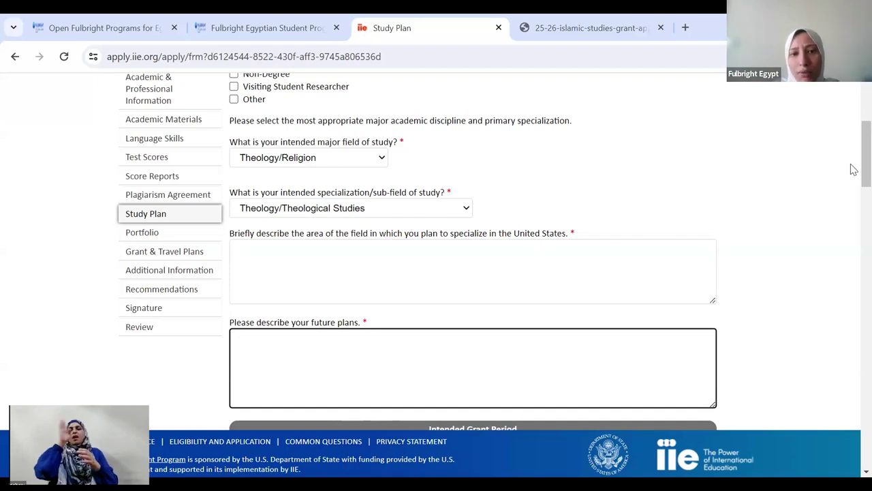
scroll(853, 160, down, 3)
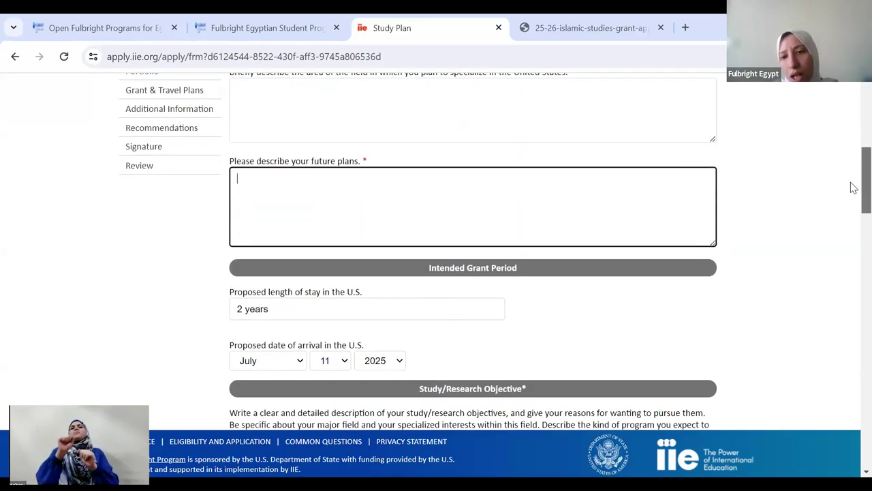
scroll(854, 187, down, 1)
scroll(854, 194, down, 2)
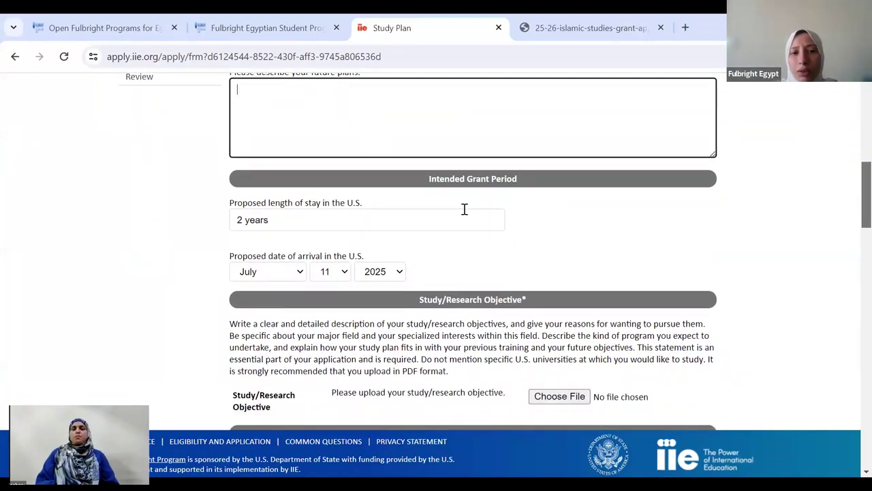
drag(319, 220, 234, 216)
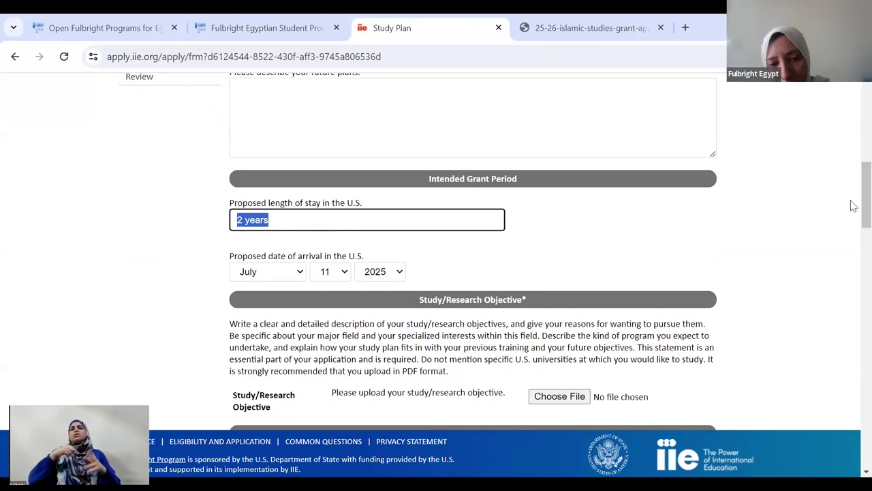
scroll(851, 206, down, 1)
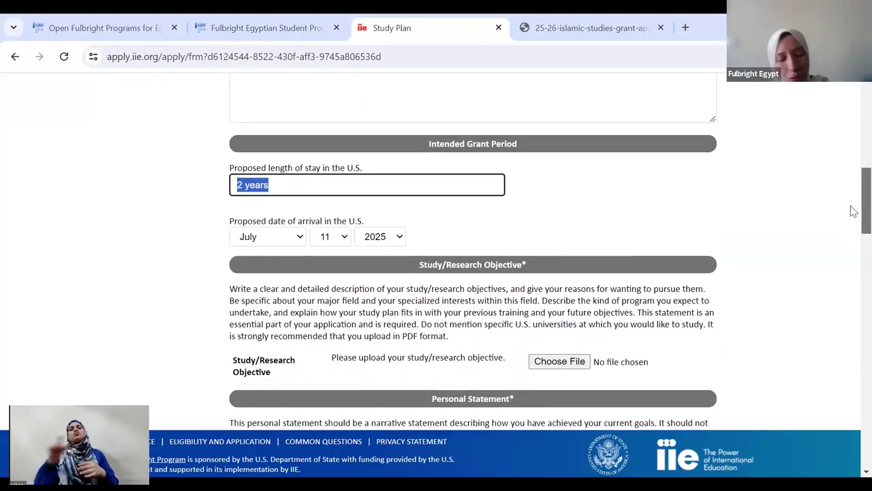
scroll(854, 213, down, 2)
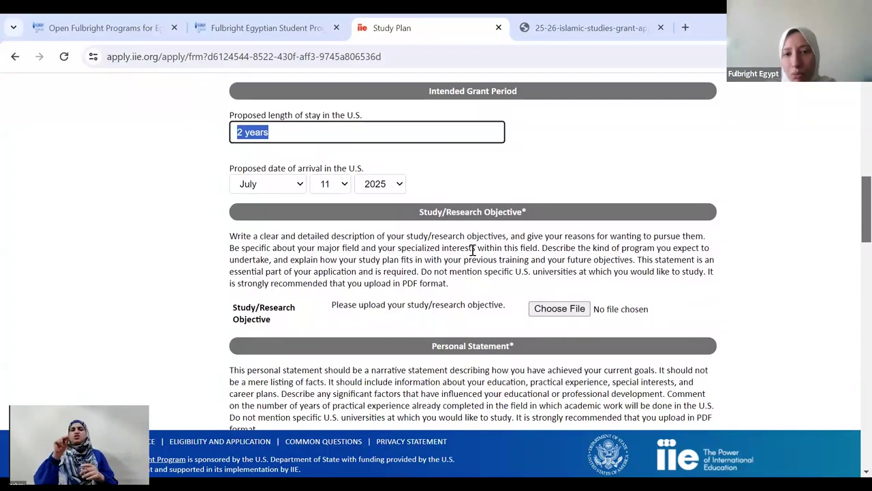
click(473, 250)
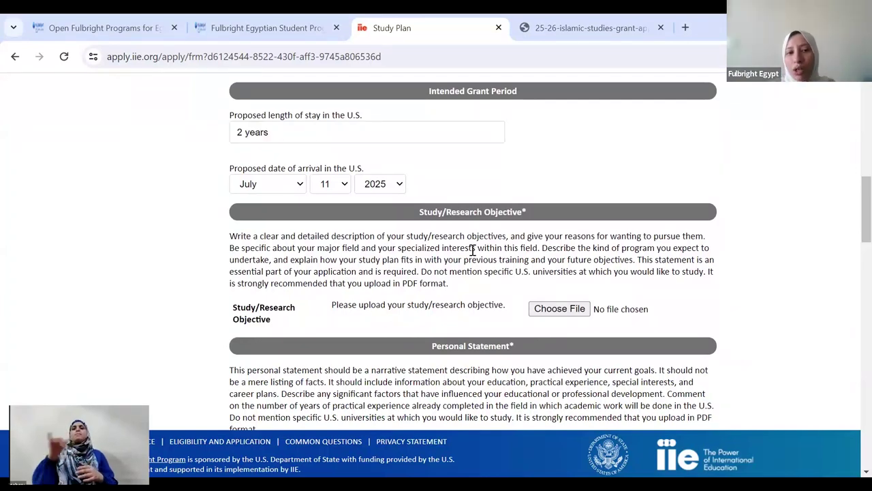